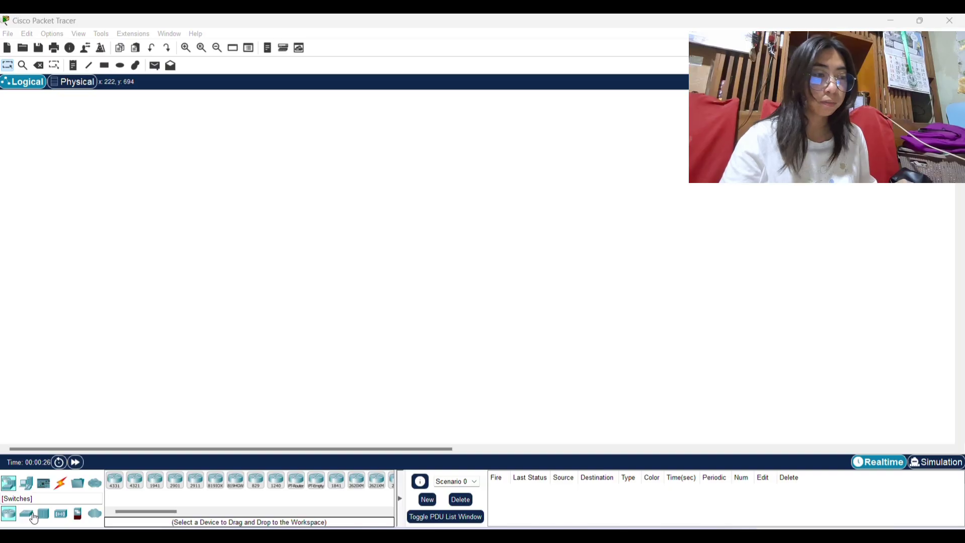
Place a 2960 switch and a generic PC below it on the workspace.
left_click(33, 517)
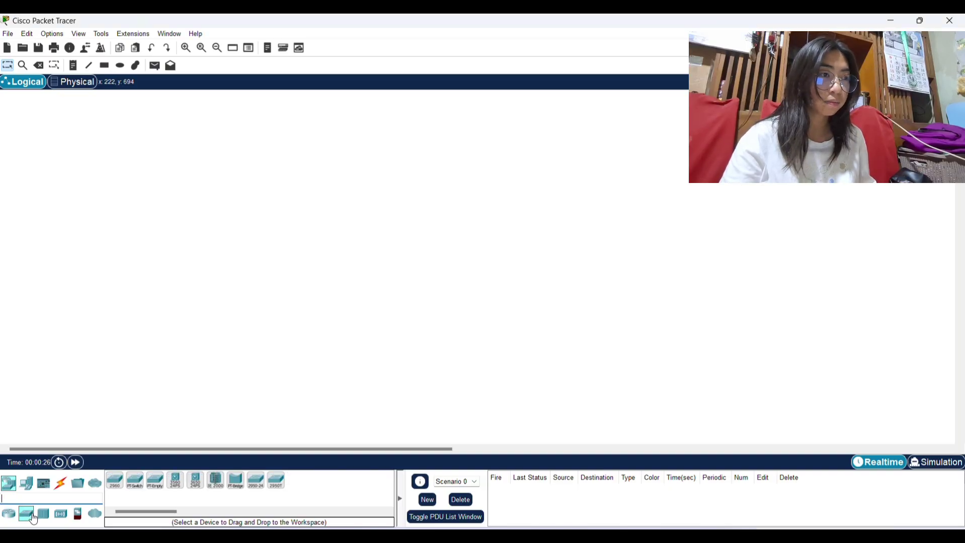
left_click(124, 481)
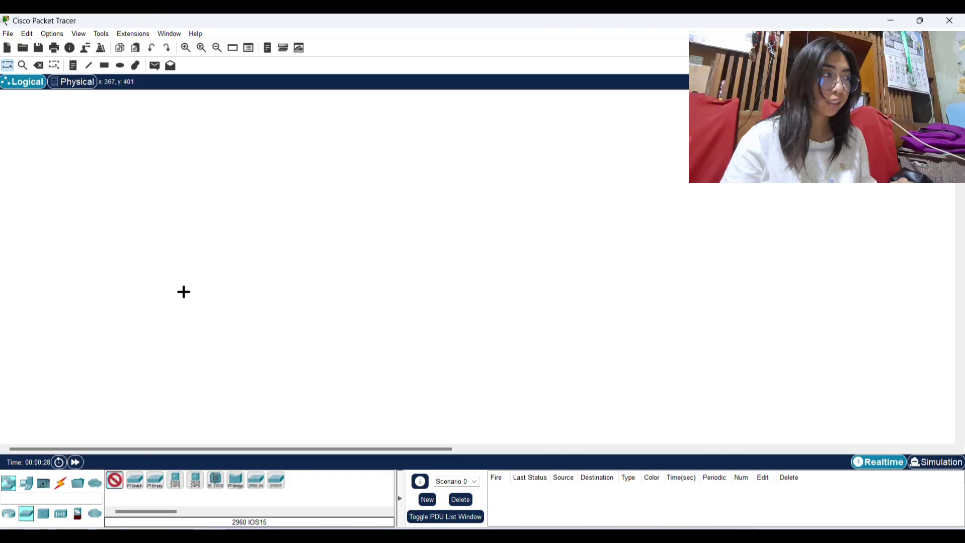
left_click(185, 256)
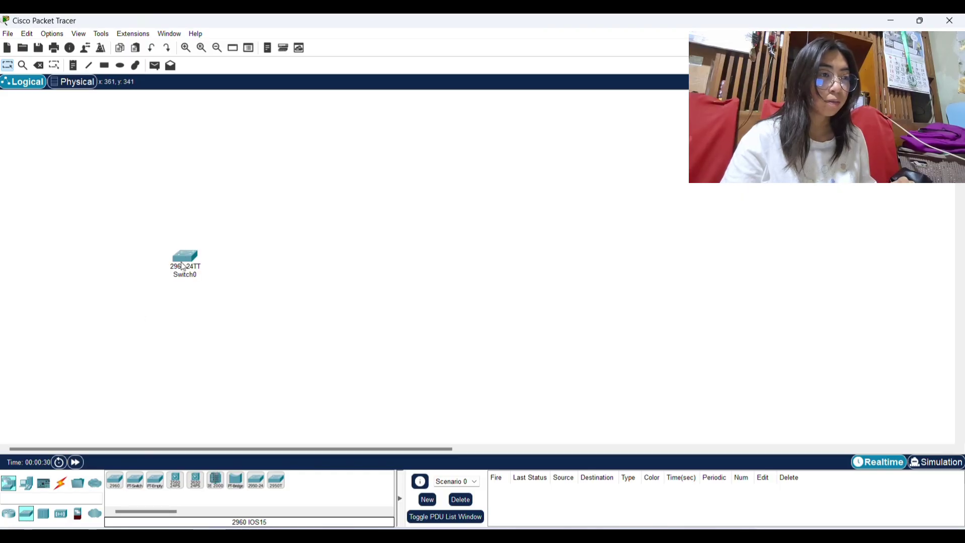
left_click(26, 484)
left_click(114, 480)
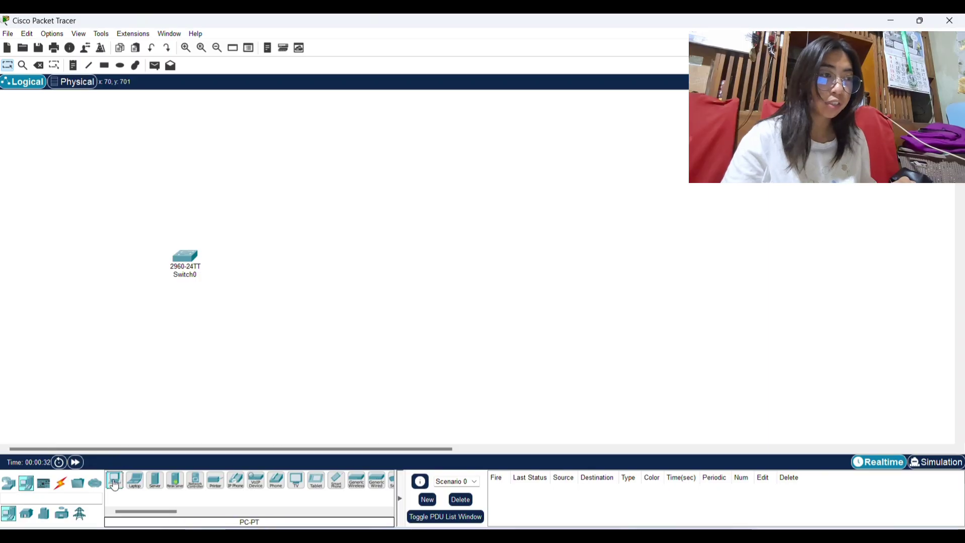
left_click(177, 410)
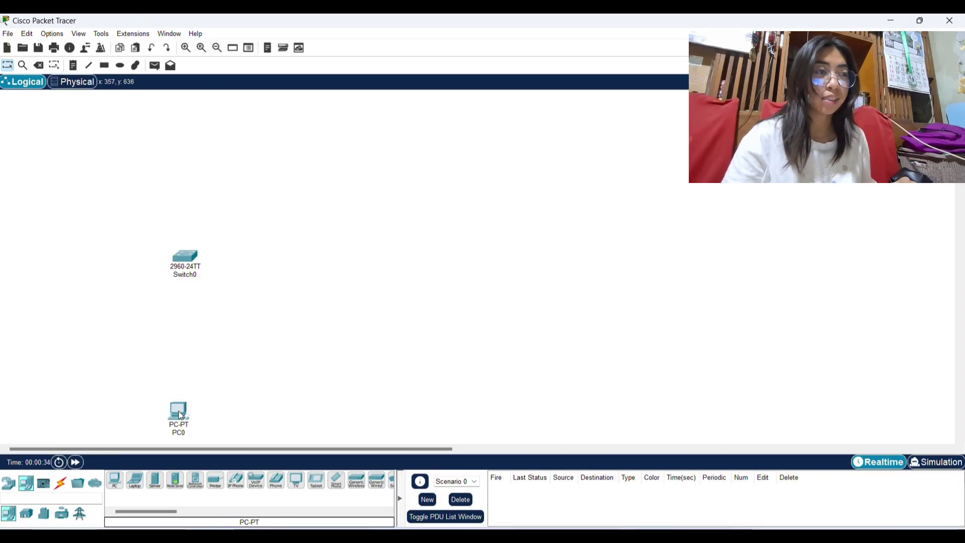
Cable Switch0 FastEthernet0/1 to PC0 FastEthernet0 with copper straight-through.
left_click(62, 485)
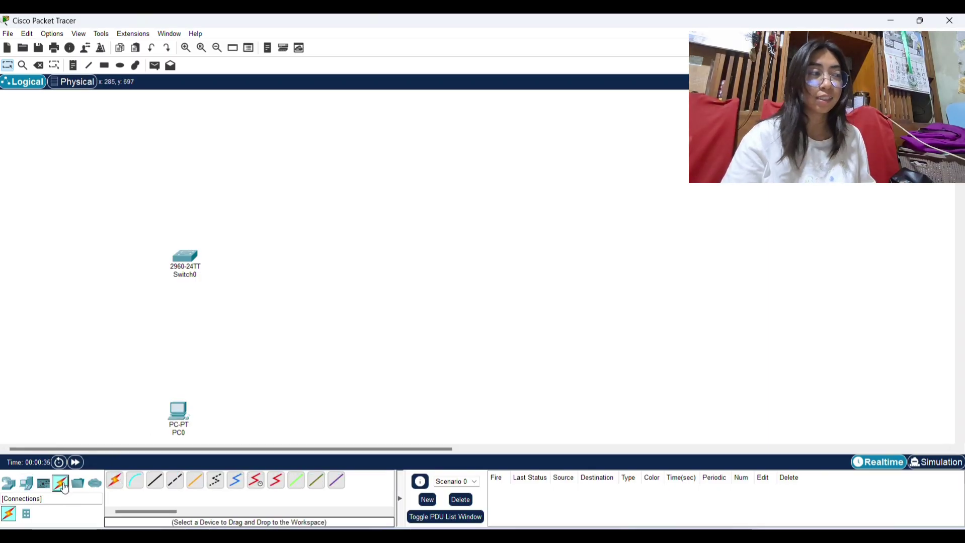
left_click(157, 481)
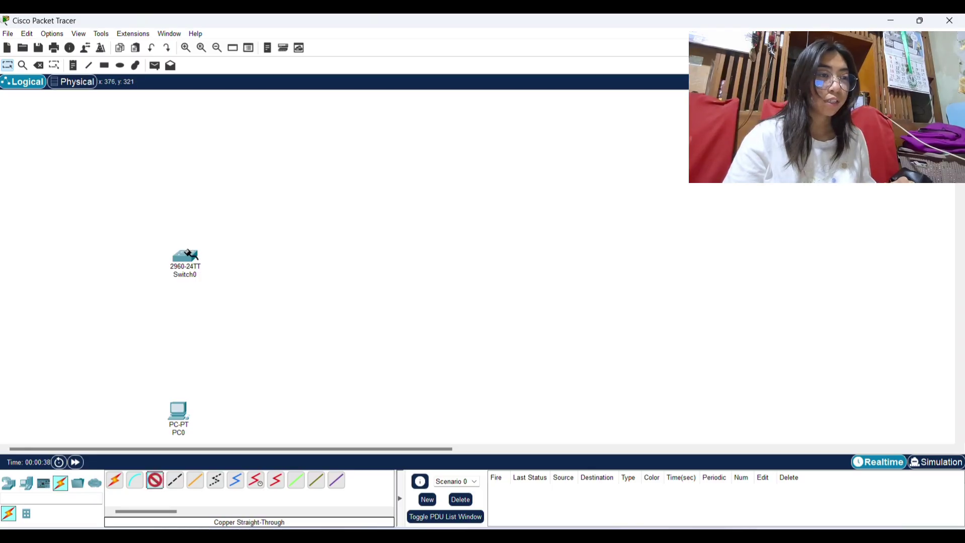
left_click(186, 256)
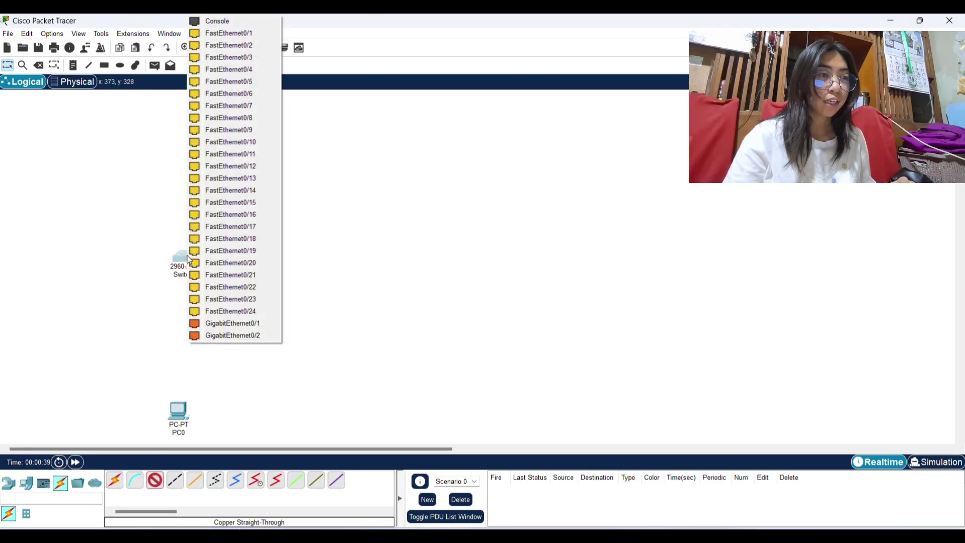
left_click(230, 33)
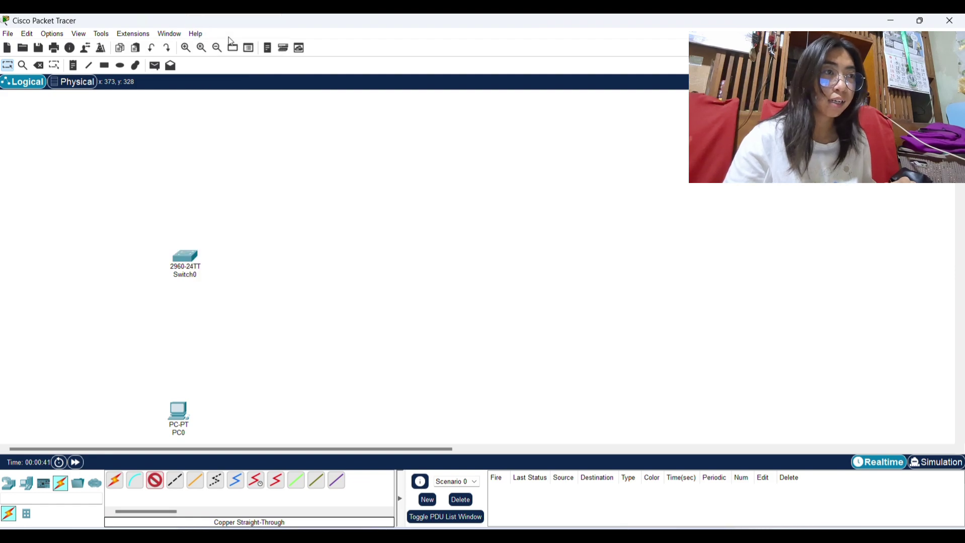
left_click(178, 413)
left_click(201, 456)
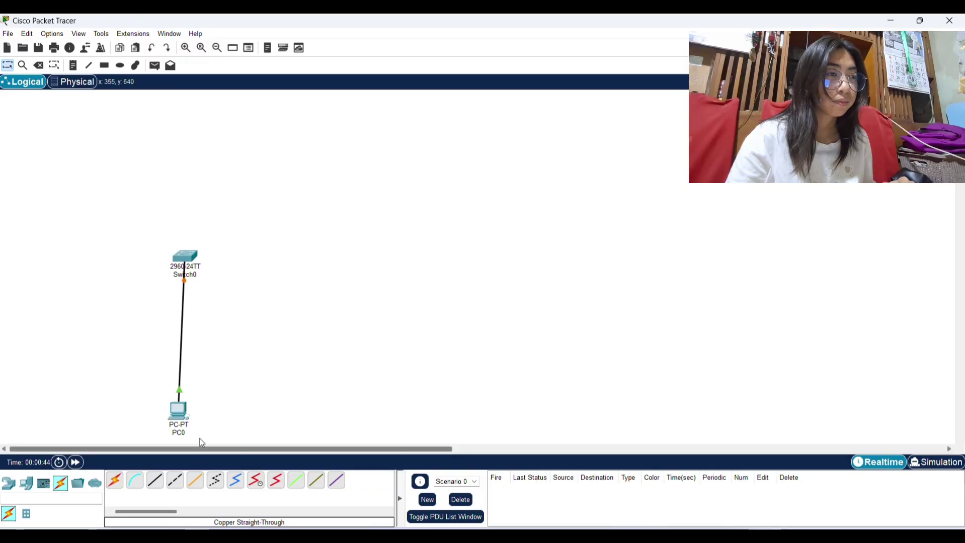
Open Switch0's CLI and enter privileged and global configuration mode.
left_click(186, 258)
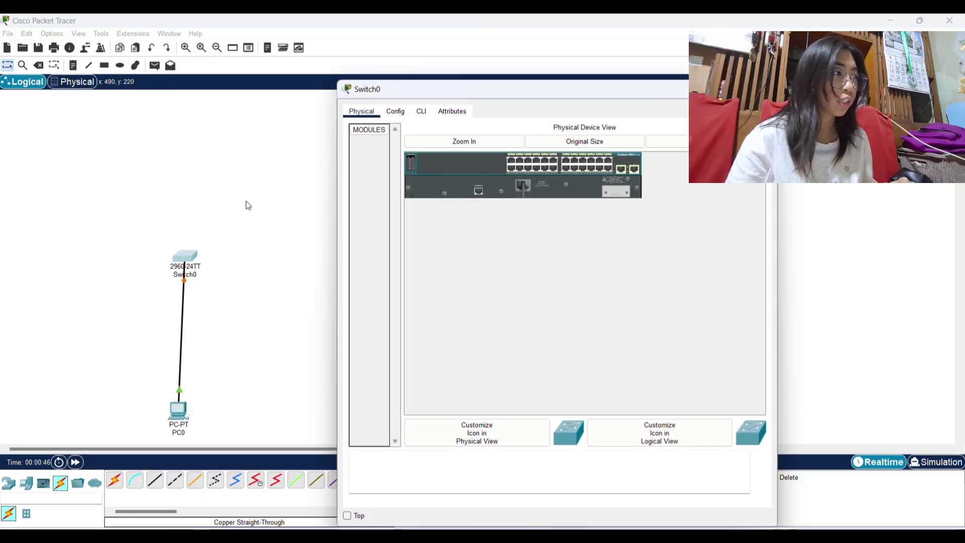
left_click(414, 110)
key("Return")
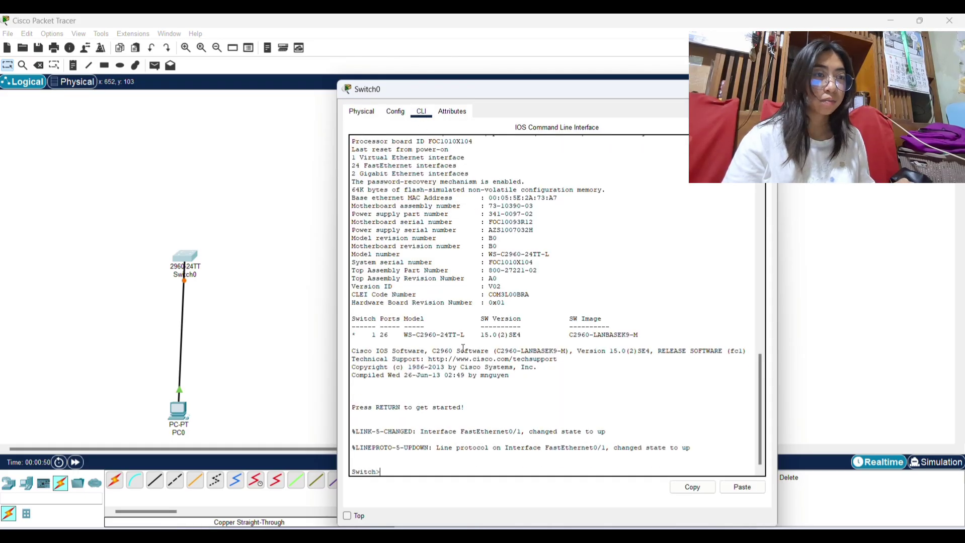
type("en")
key("Return")
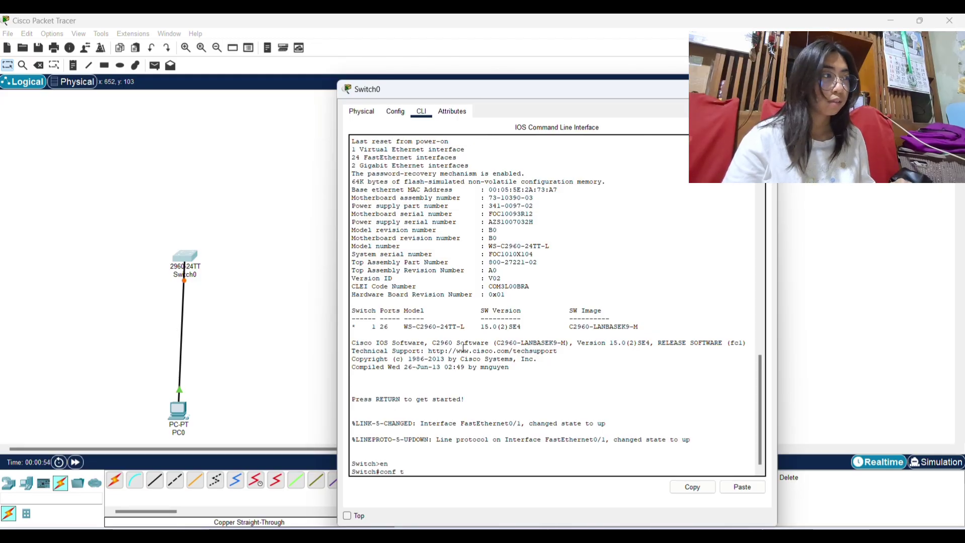
key("Return")
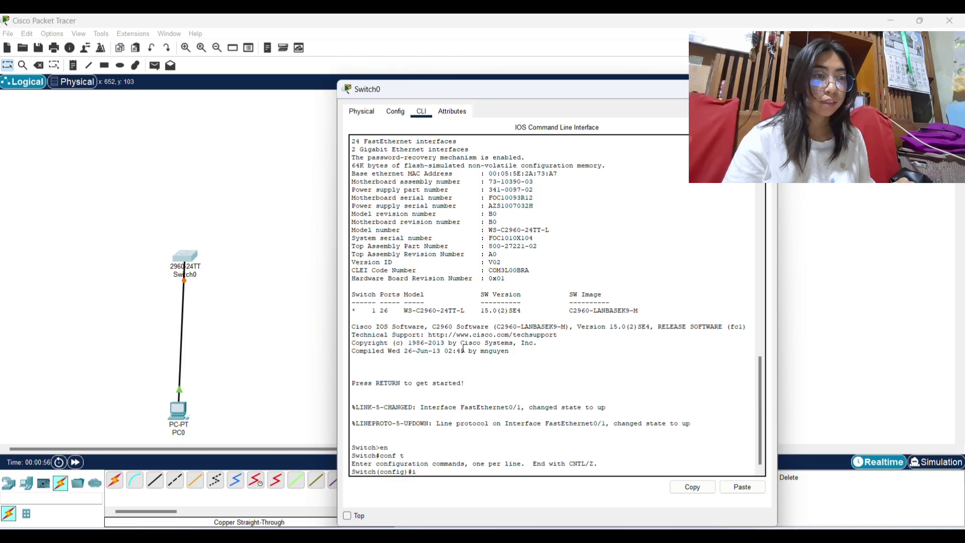
Give interface VLAN 7 the address 192.168.1.2 255.255.255.0 and bring it up with no shut.
type("int vla")
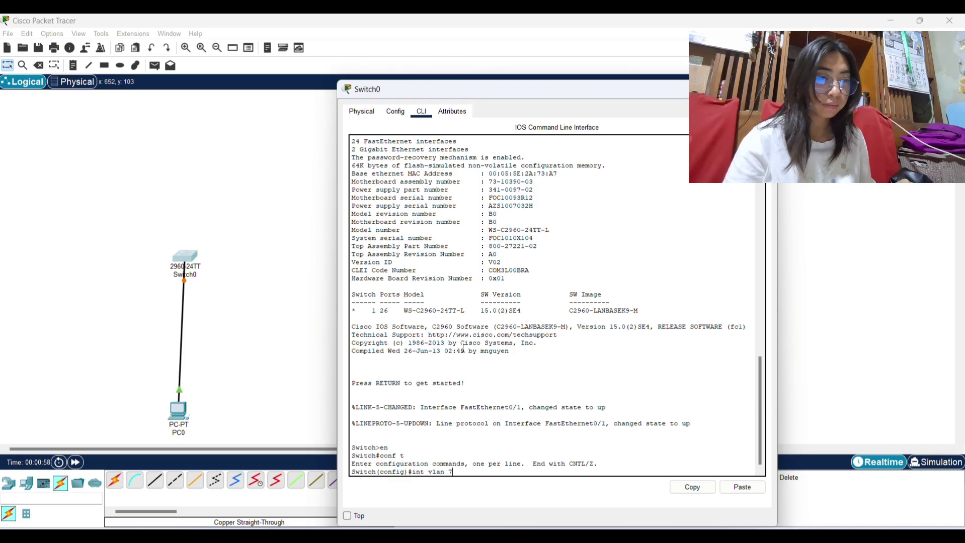
type("n 7")
key("Return")
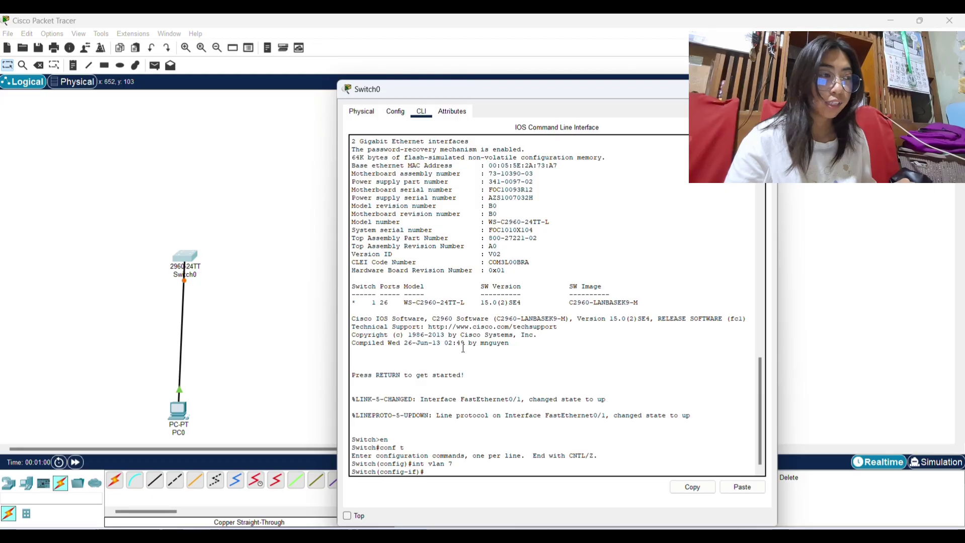
type("ip add")
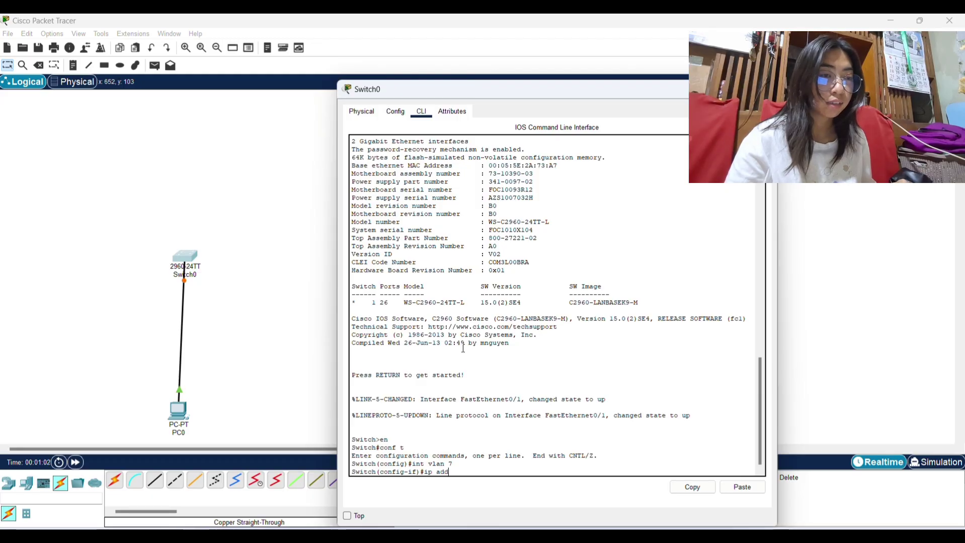
type(" 192.1")
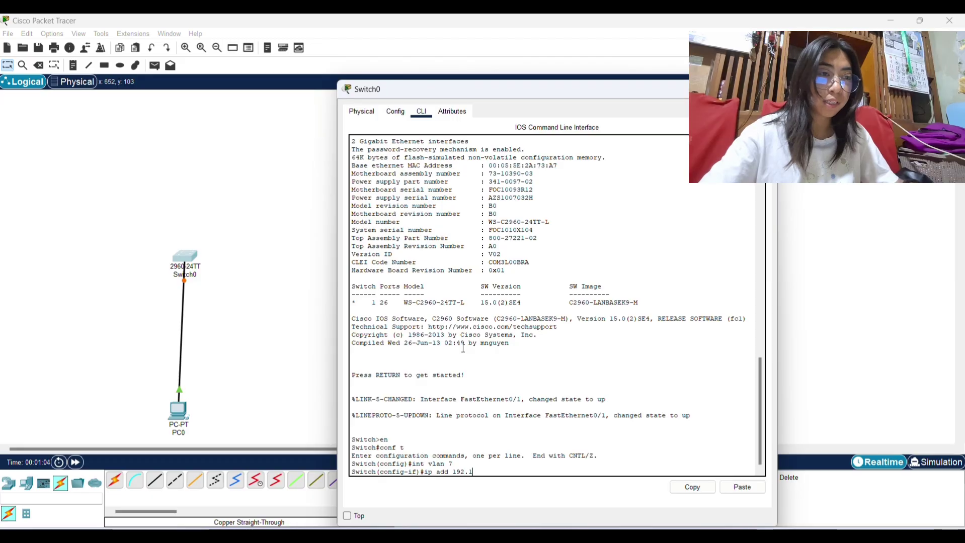
type("68.")
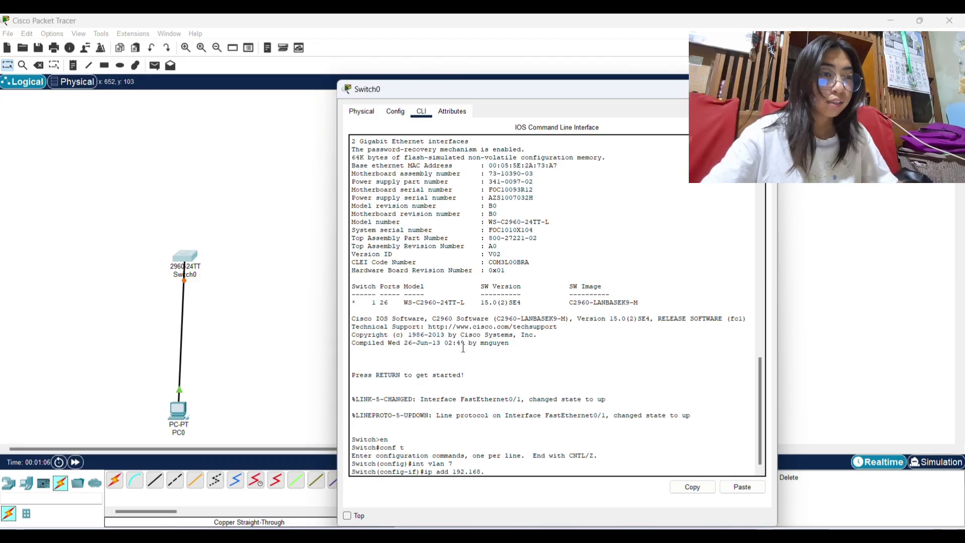
type("1.2 255")
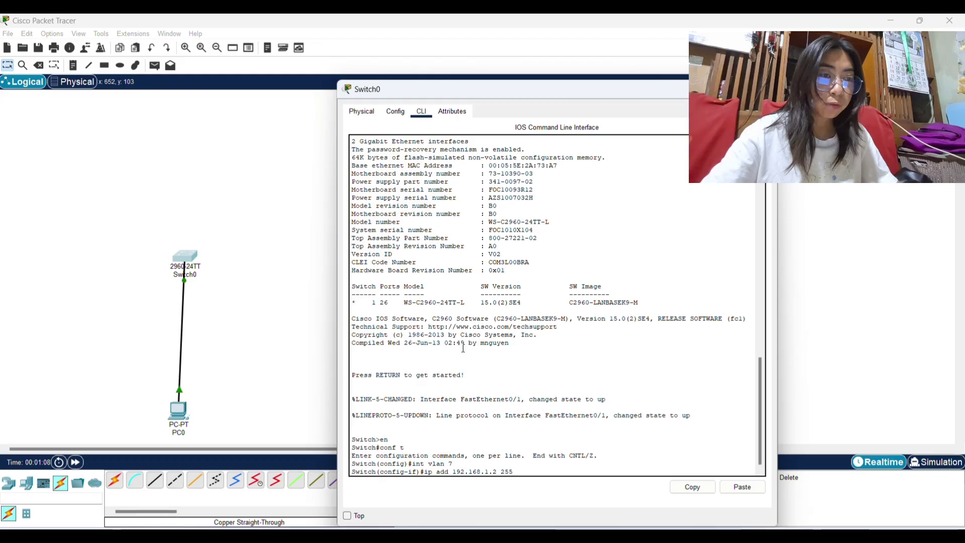
type(".255.255.")
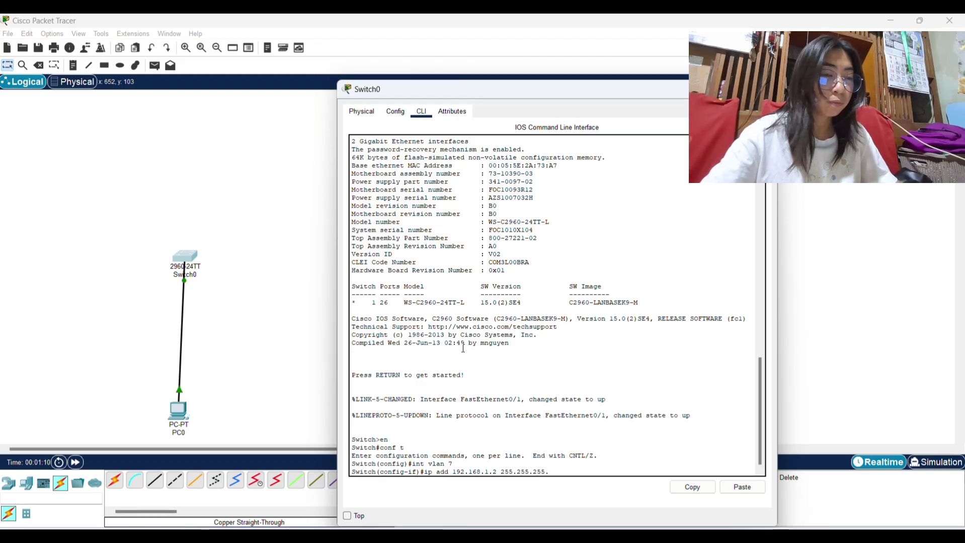
type("0")
key("Return")
type("nfig-if)#n")
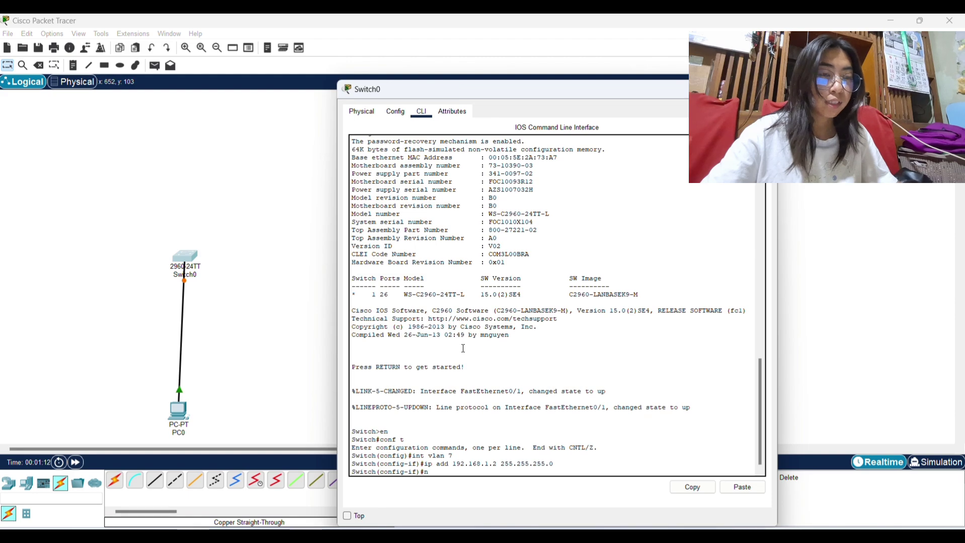
type("o shut")
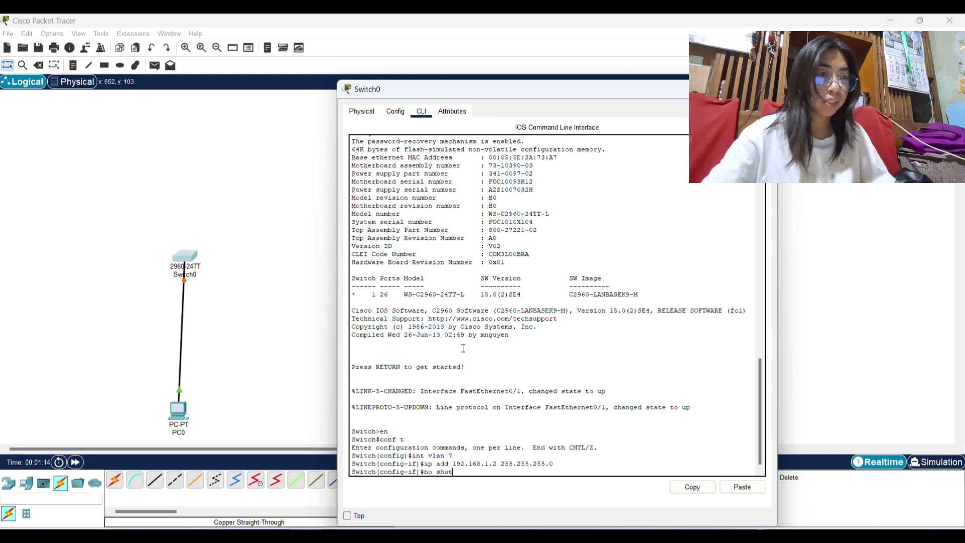
key("Return")
Exit the interface and run ip default-gateway 192.168.1.1, correcting the typos along the way.
type("exit")
key("Return")
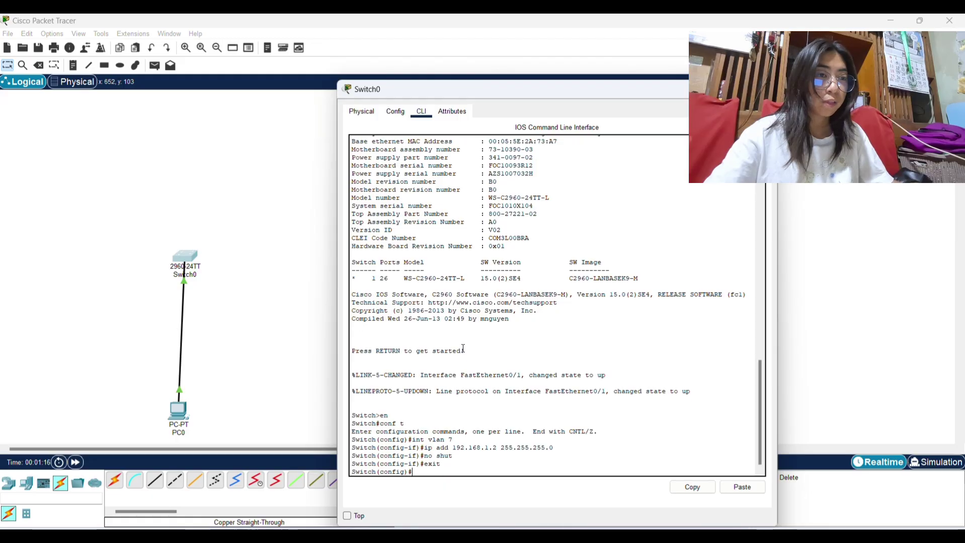
type("ip ")
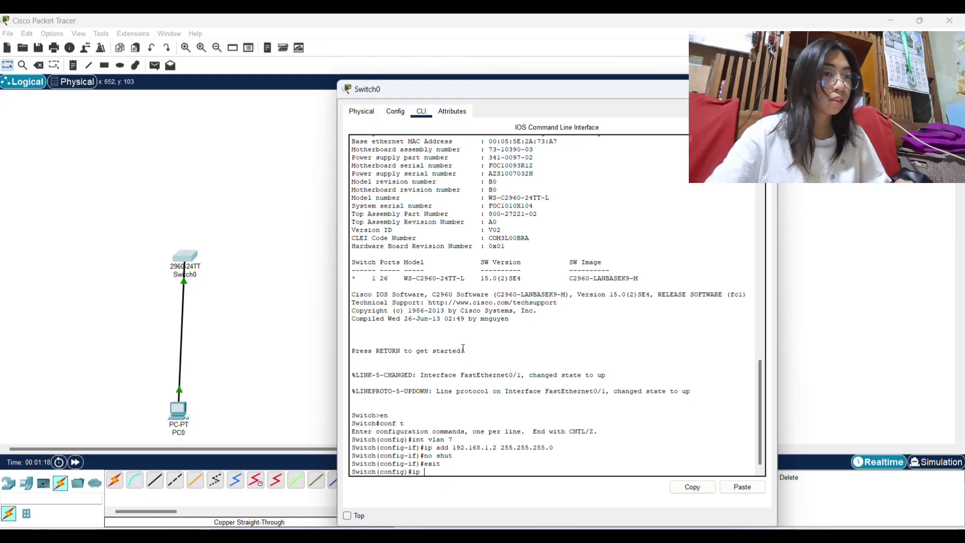
type("default")
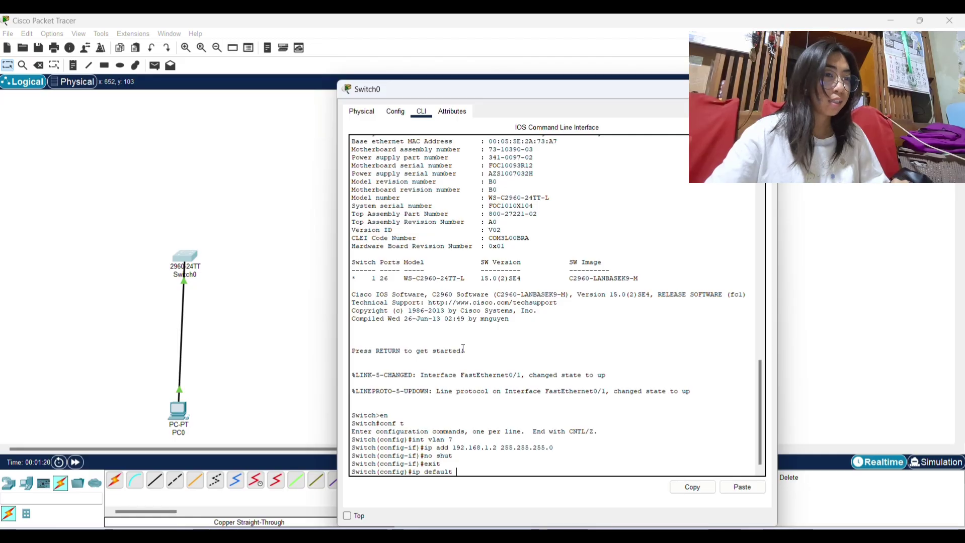
type(" gate")
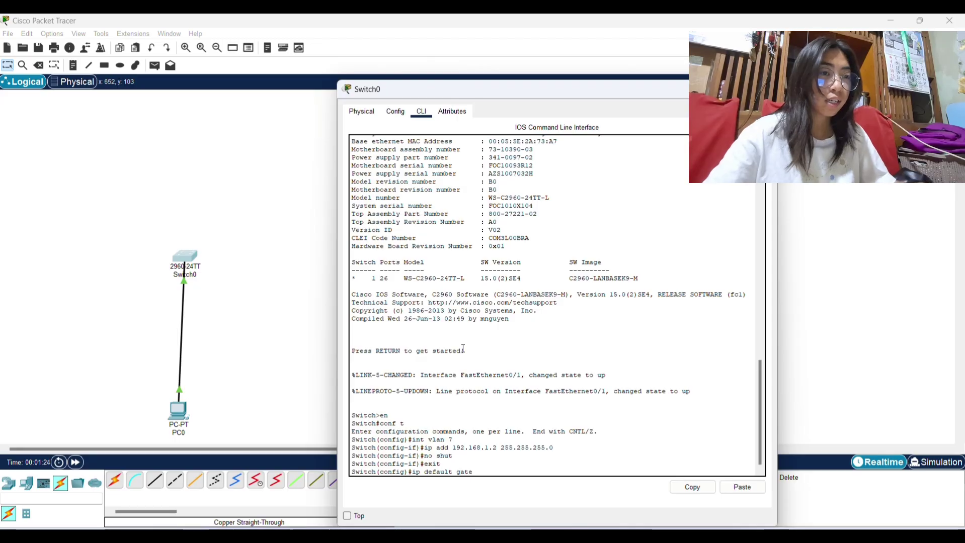
key("BackSpace")
key("BackSpace")
key("BackSpace")
key("BackSpace")
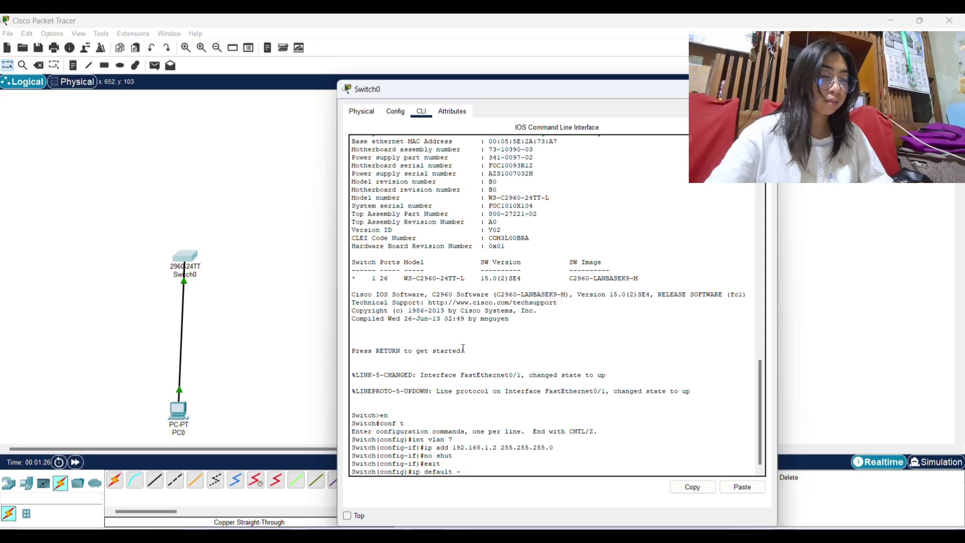
type("-gatway")
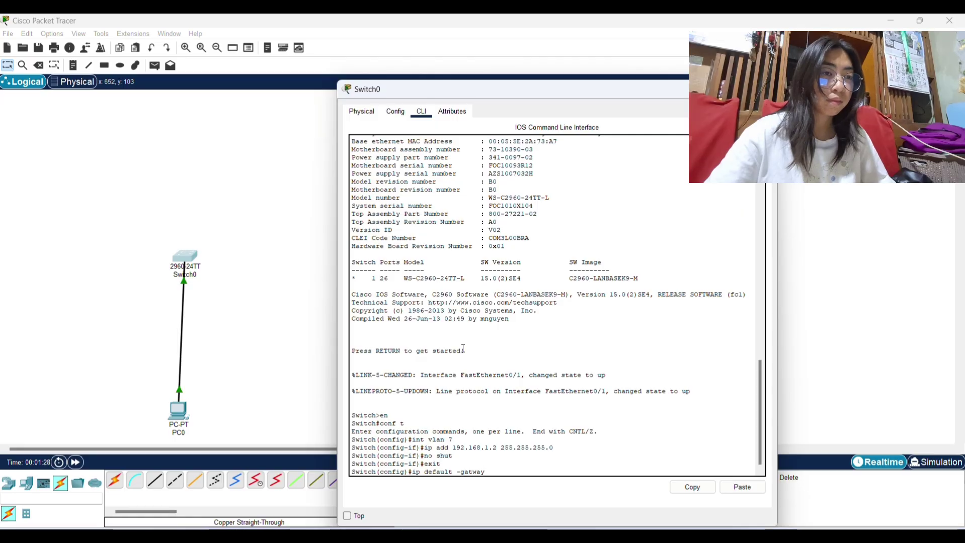
key("BackSpace")
key("BackSpace")
key("BackSpace")
key("BackSpace")
key("BackSpace")
key("BackSpace")
key("BackSpace")
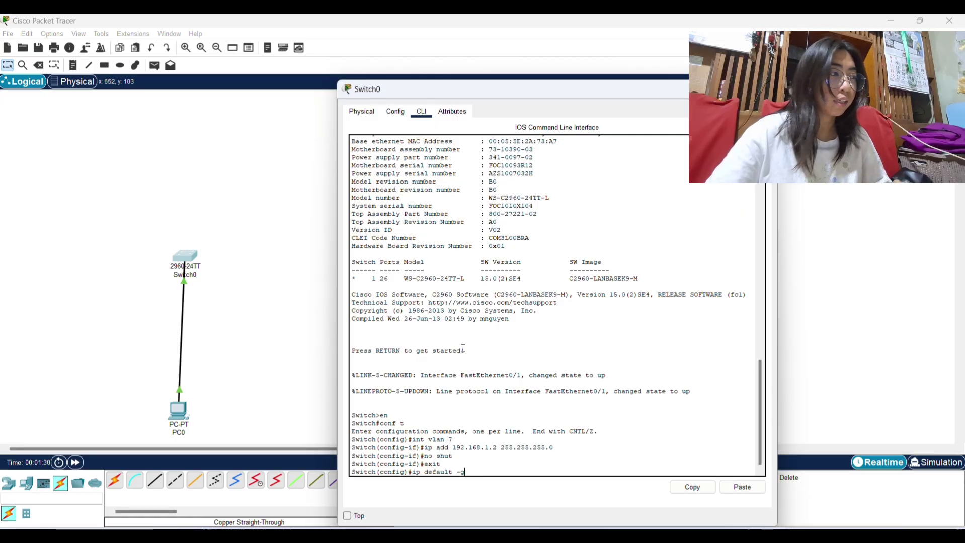
type("-gate")
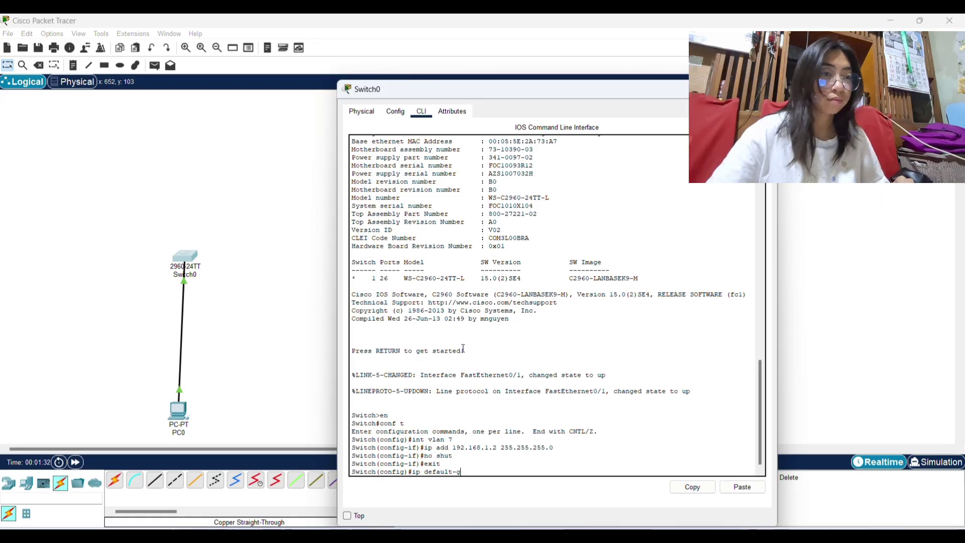
type("way ")
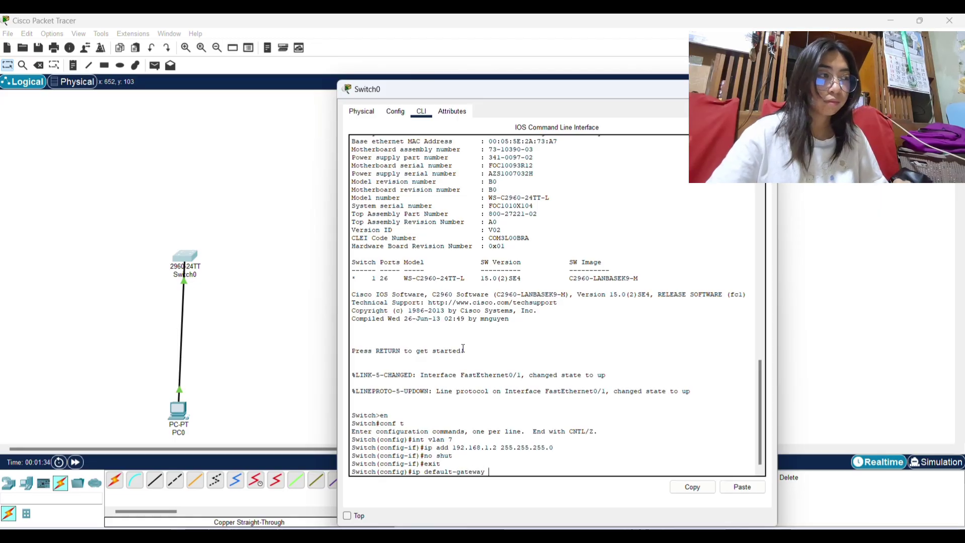
type("192.168.")
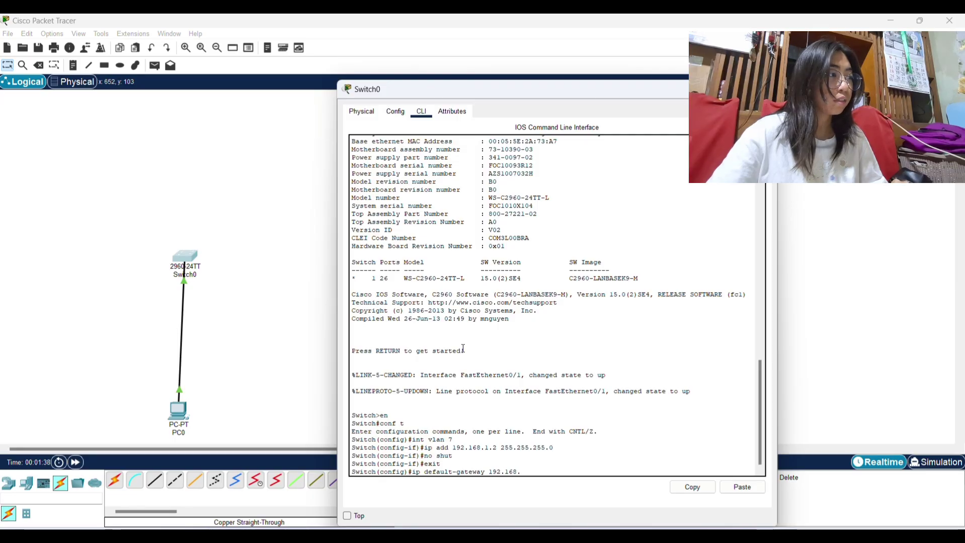
type("1.1")
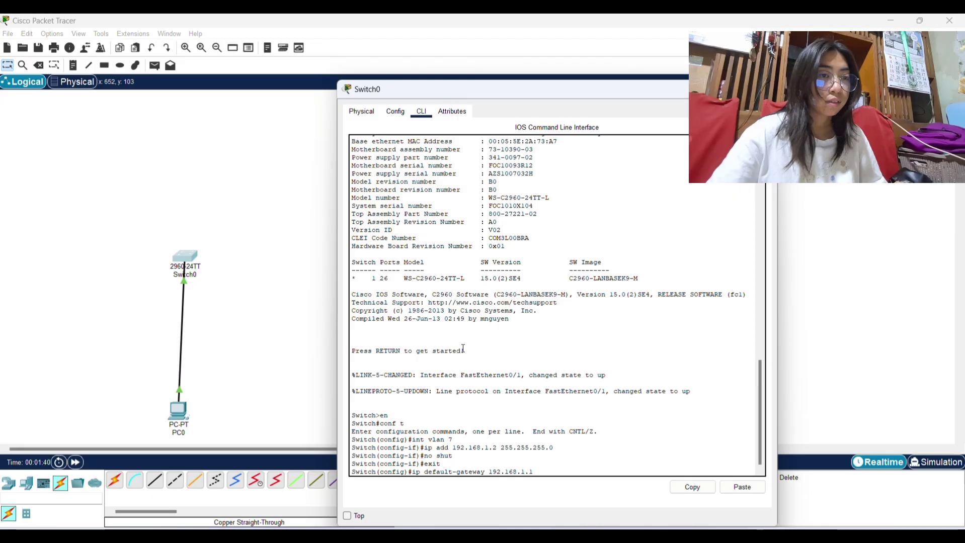
type(".1")
key("Return")
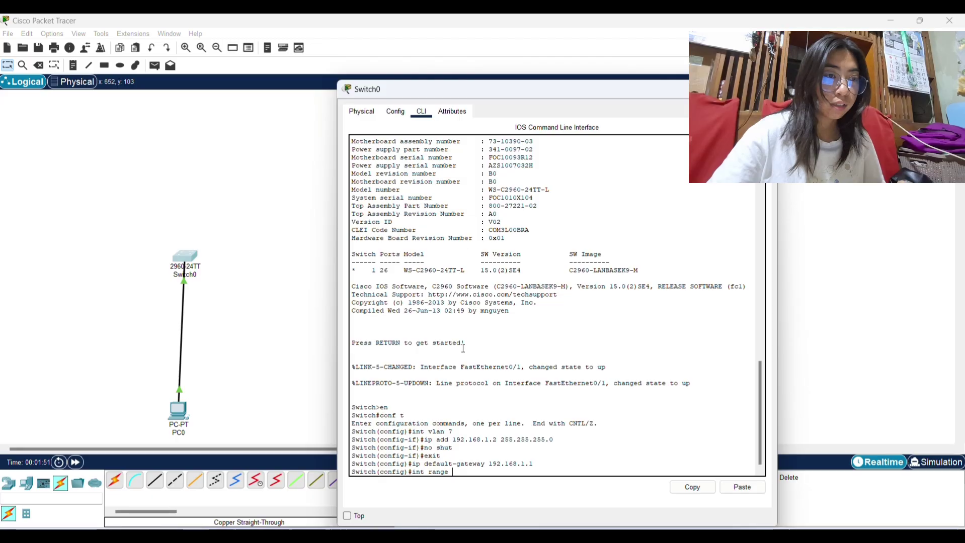
Select interface range fa0/1-10 and assign them switchport access vlan 7.
type("0/1-10")
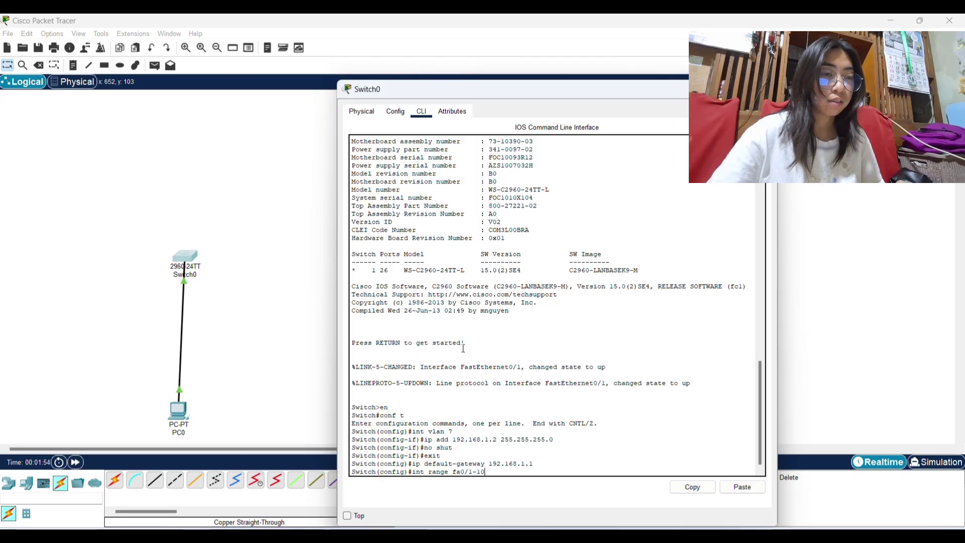
key("Return")
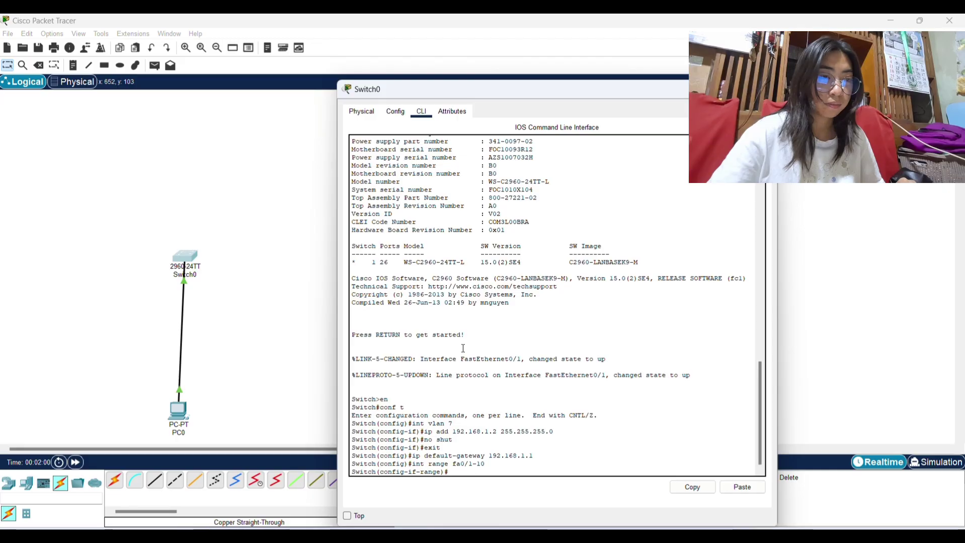
type("s")
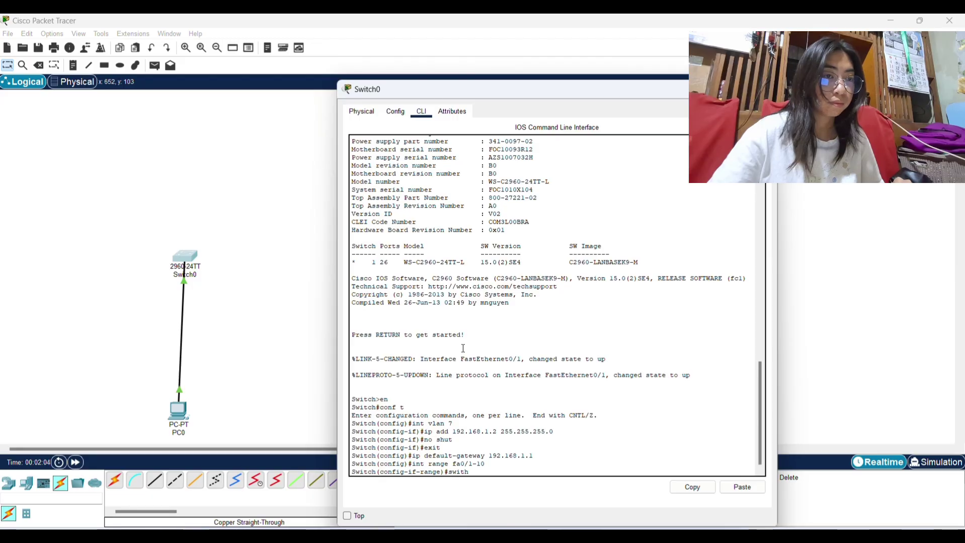
type("witchpor")
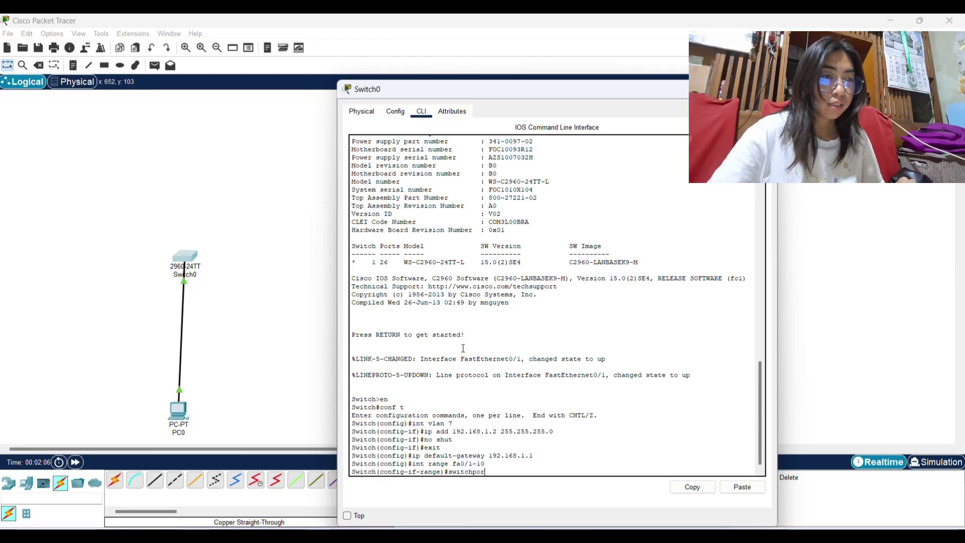
type("t acces")
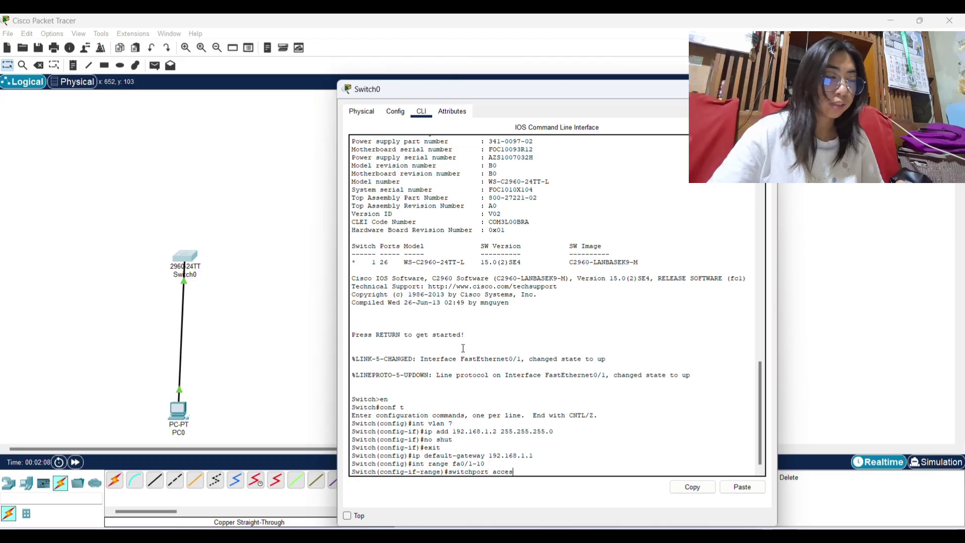
type("s vl")
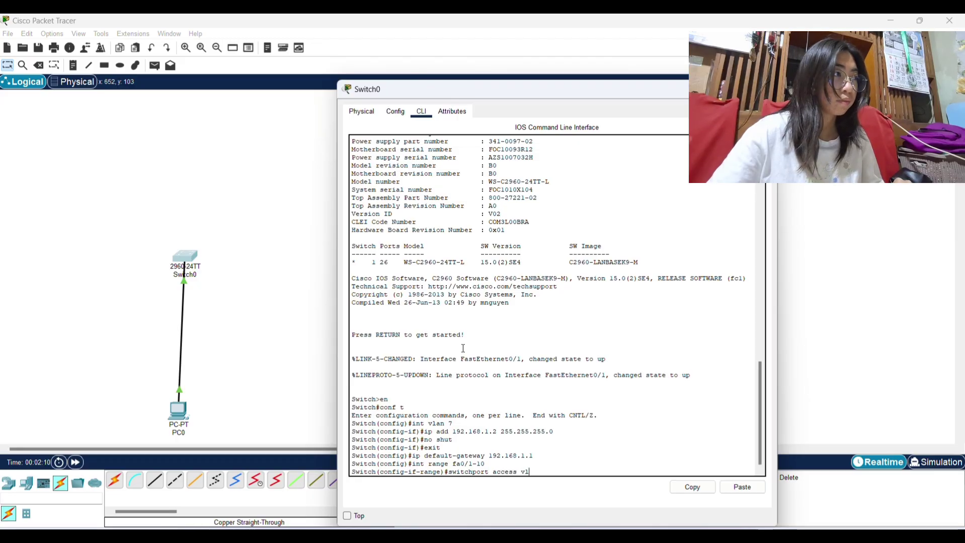
type("an 7")
key("Return")
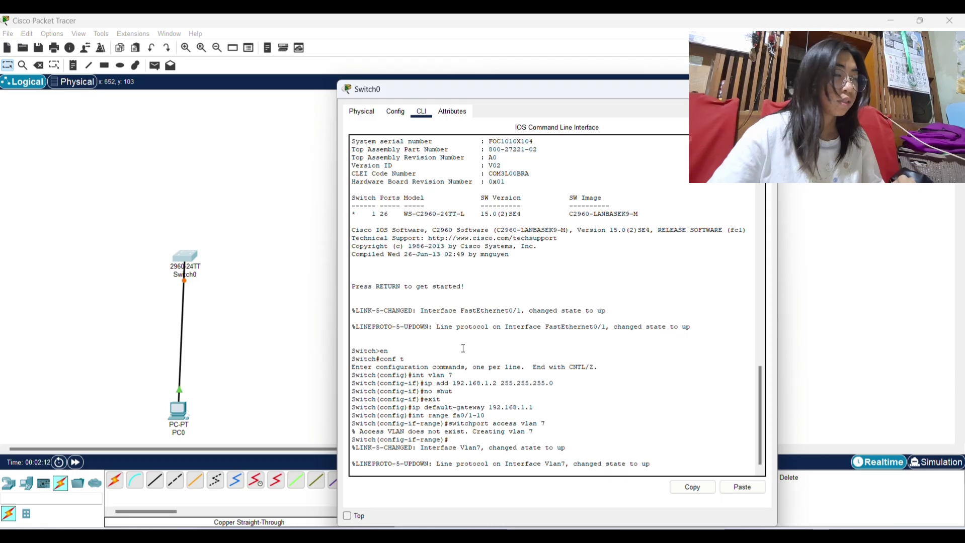
key("Return")
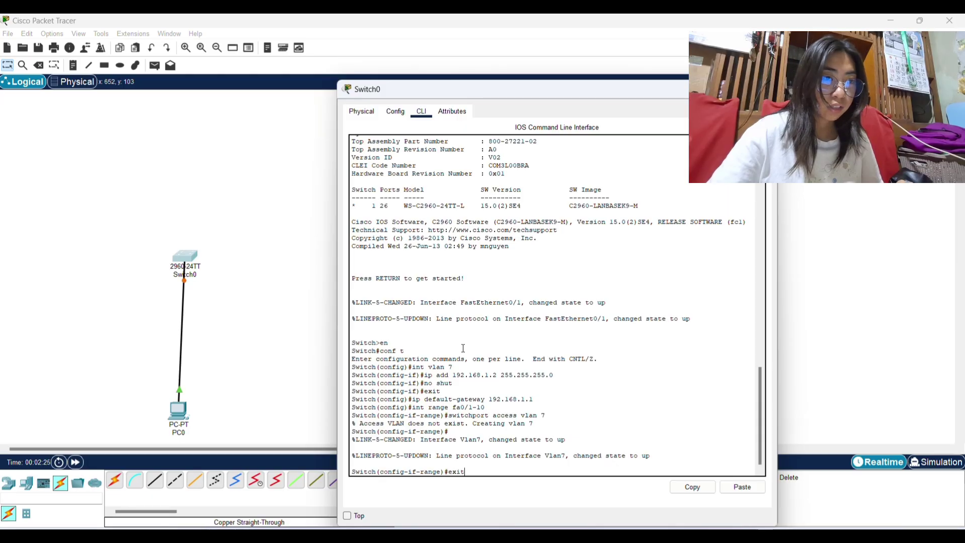
Set a password on console line 0 and require login there.
key("Return")
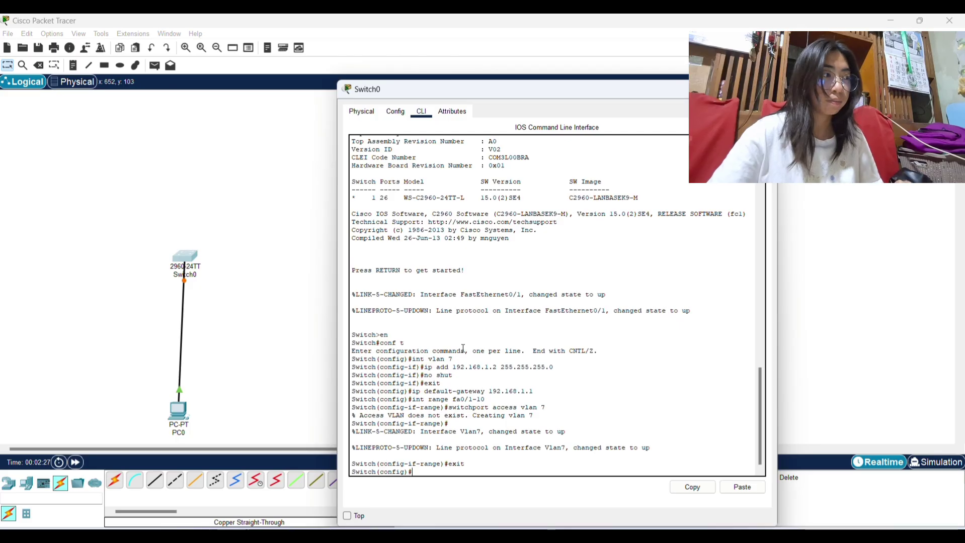
type("l")
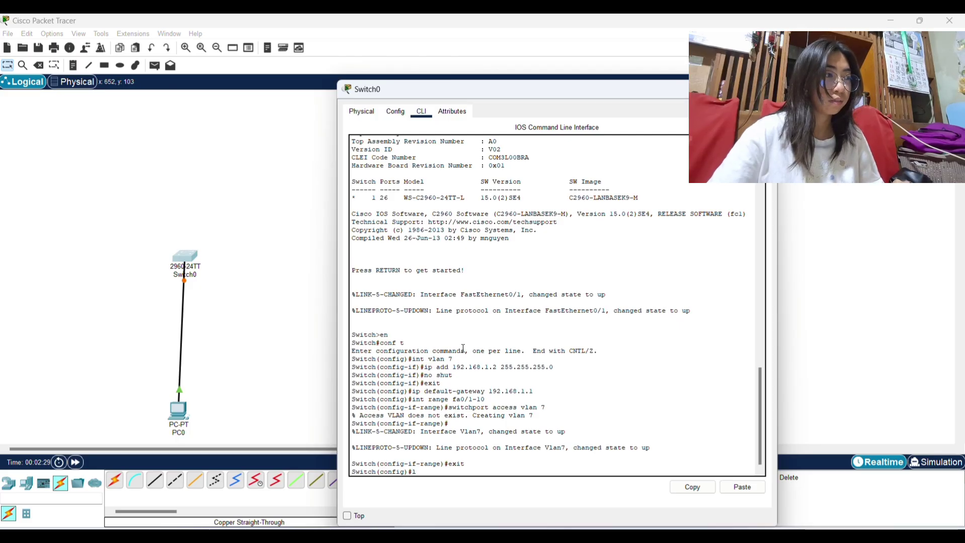
type("ine con 0")
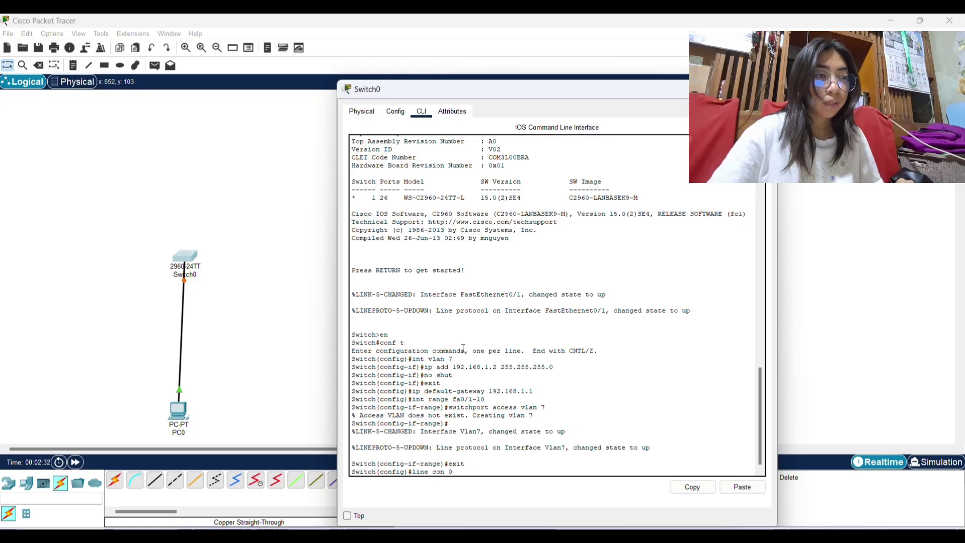
key("Return")
type("p")
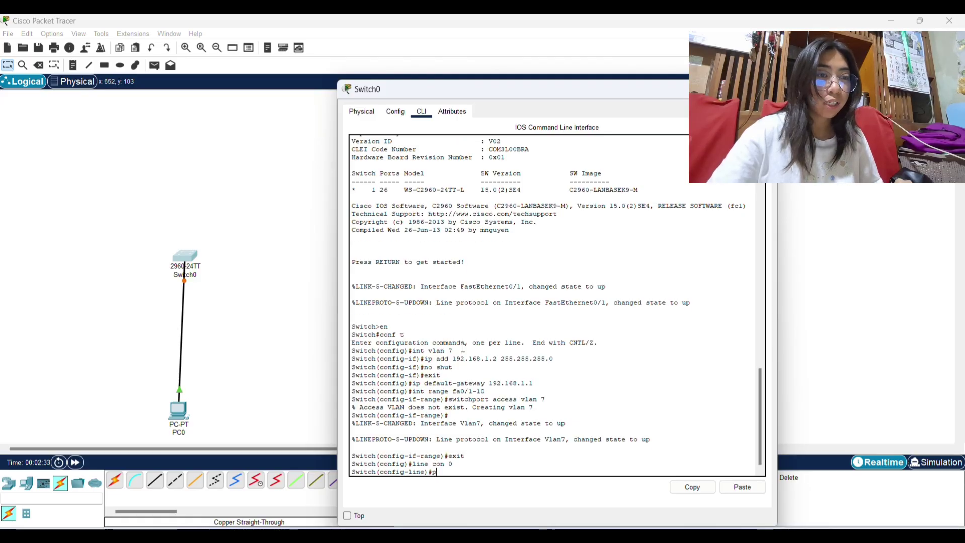
type("assword cisco")
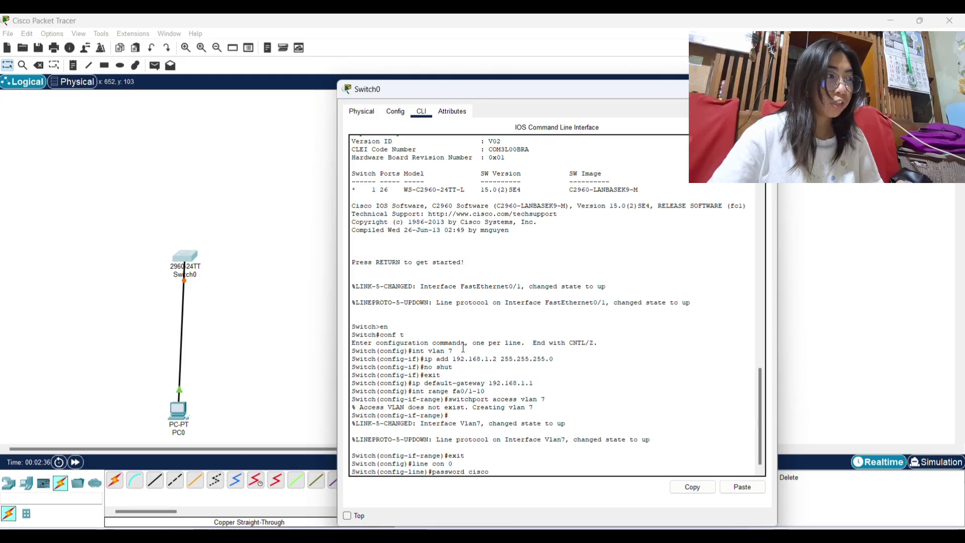
key("Return")
type("line)#l")
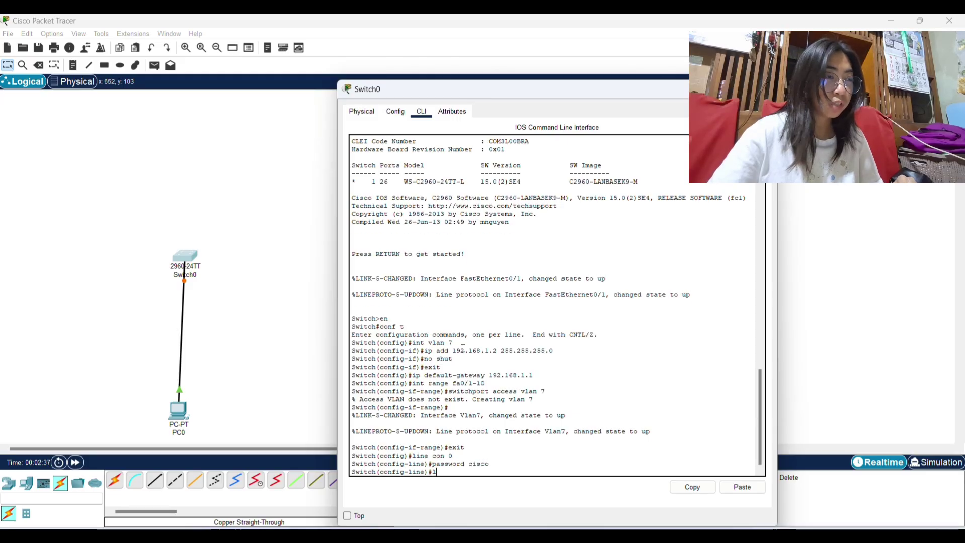
type("ogin")
key("Return")
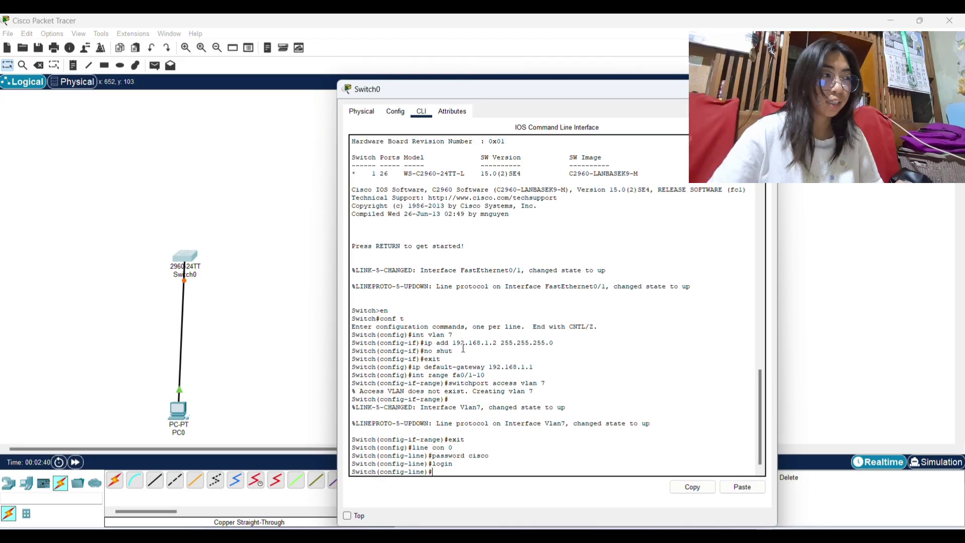
type("exit")
key("Return")
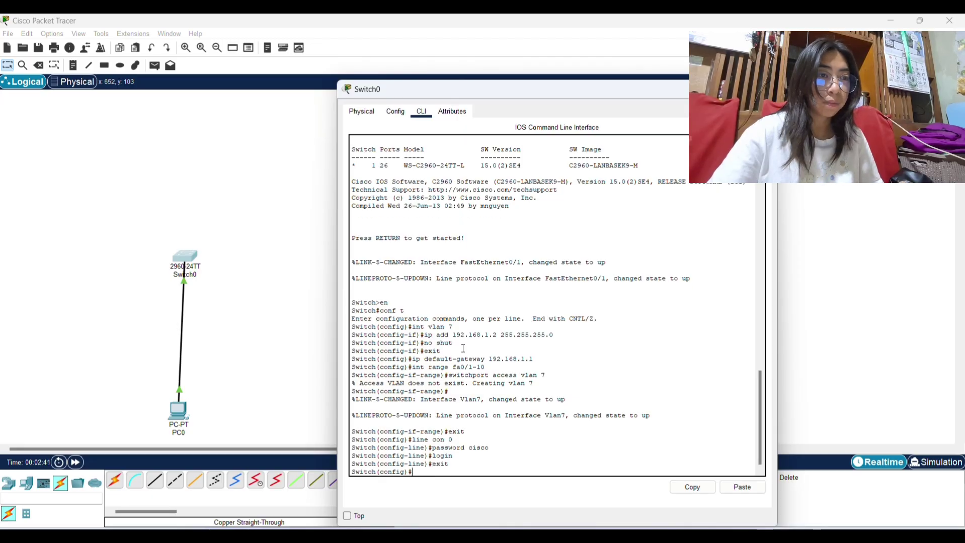
Set a password on vty lines 0 4 and require login for remote sessions.
type("line v")
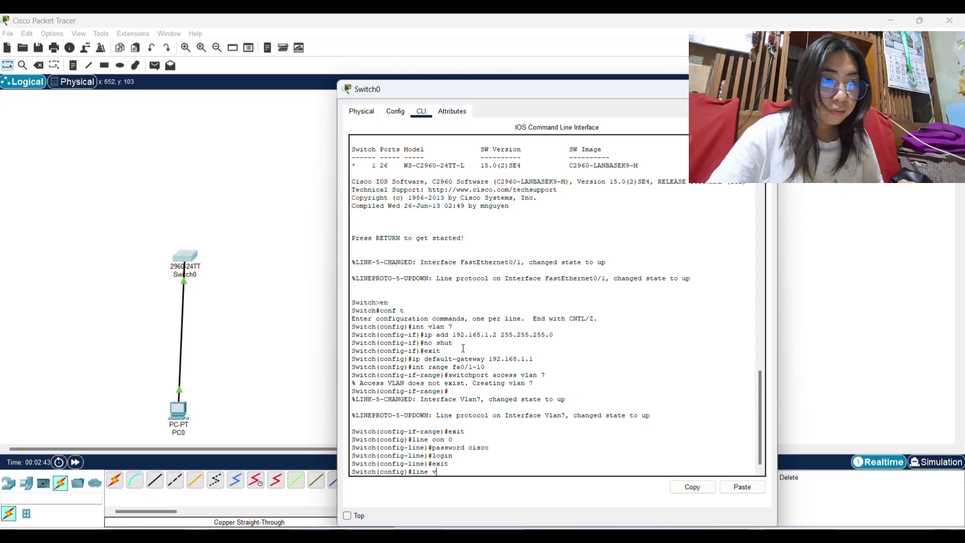
type("ty 0 4")
key("Return")
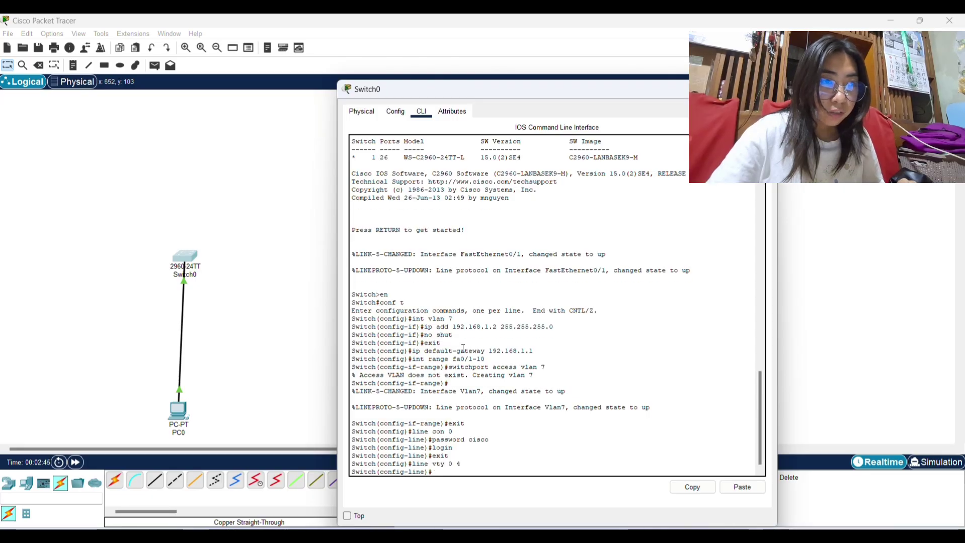
type("passw")
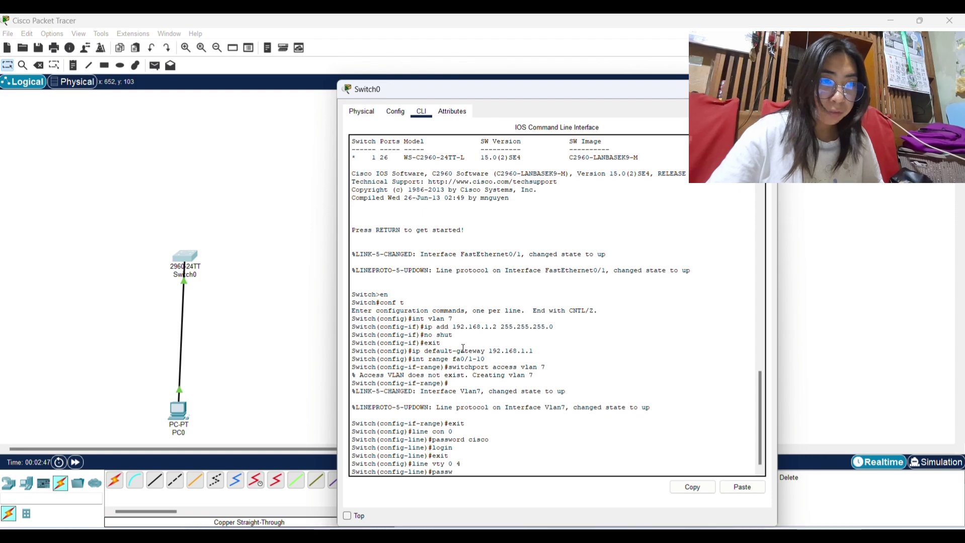
type("ord cisc")
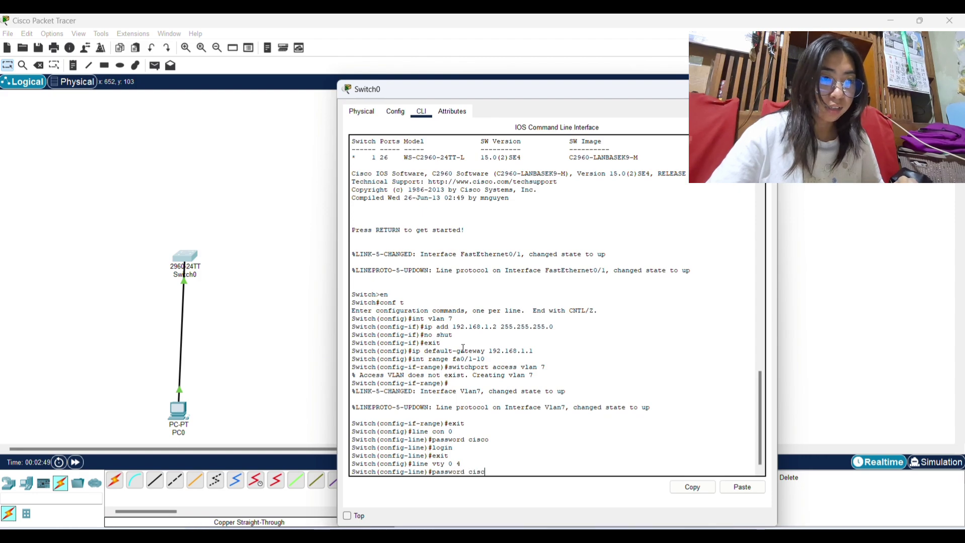
type("o")
key("Return")
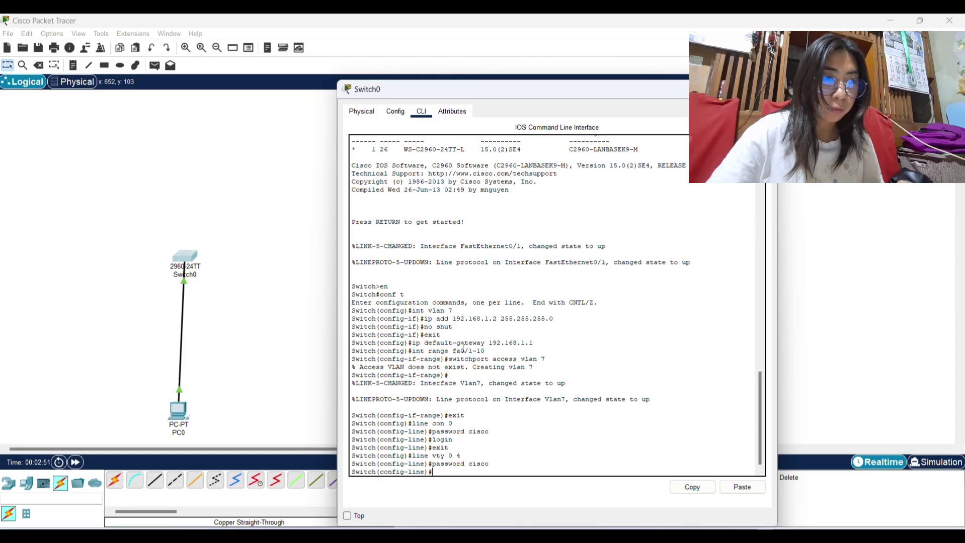
type("login")
key("Return")
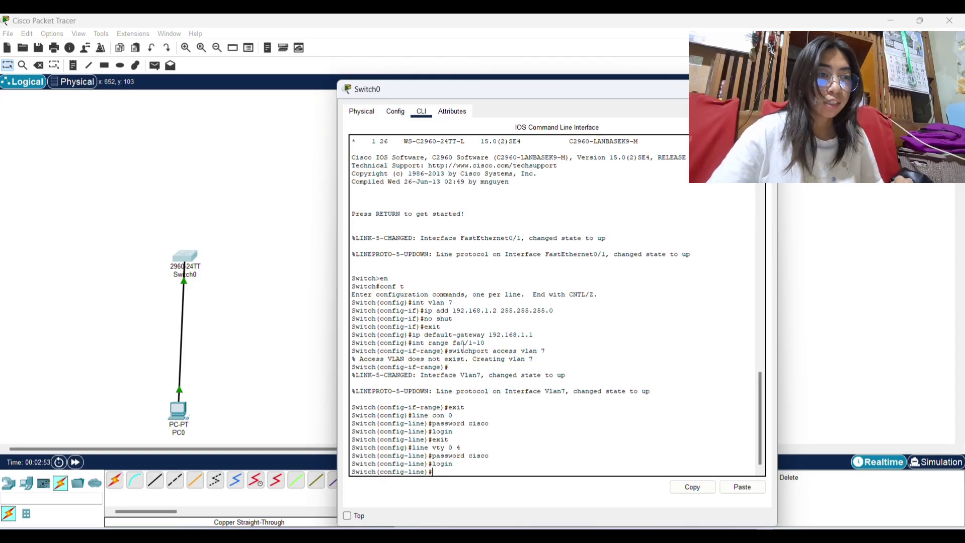
type("exit")
key("Return")
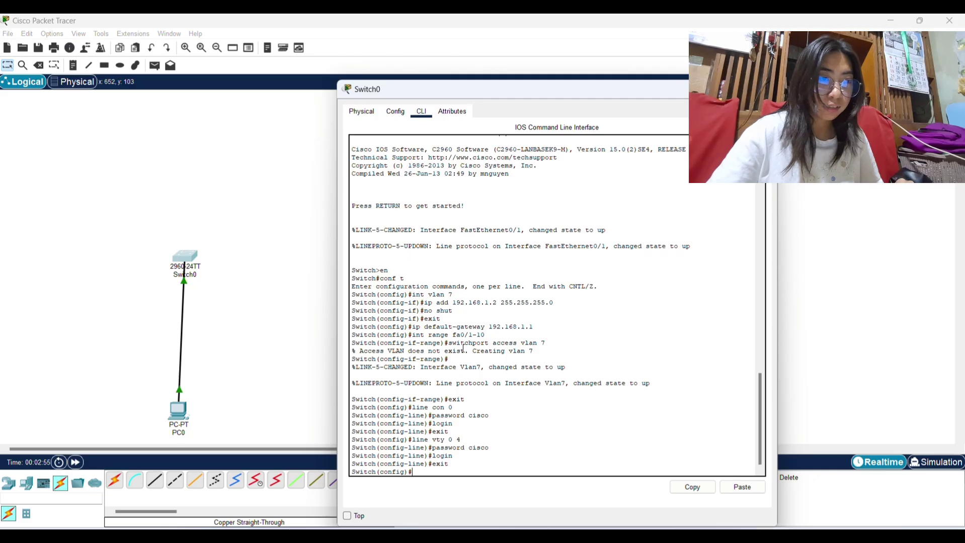
Set the switch's enable password and close the Switch0 window.
type("enable pa")
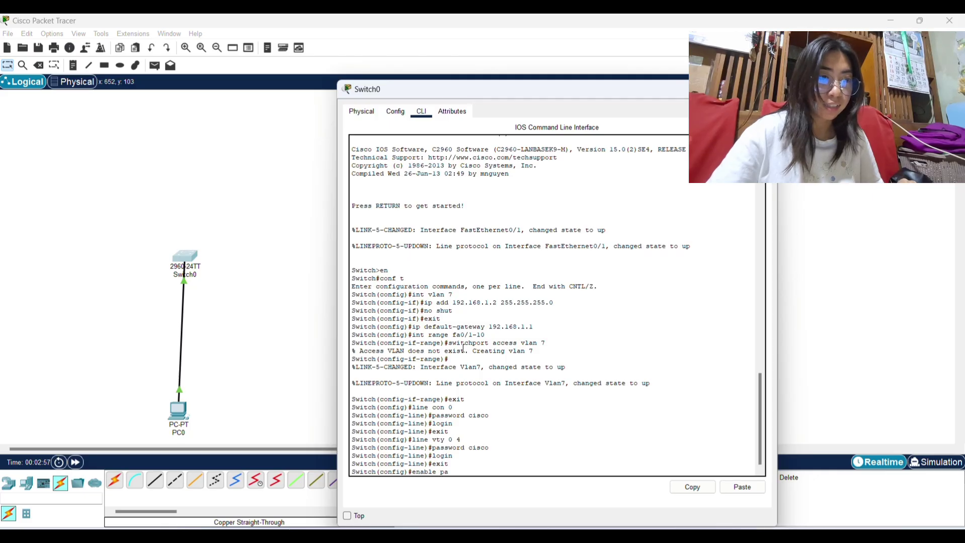
type("ssword")
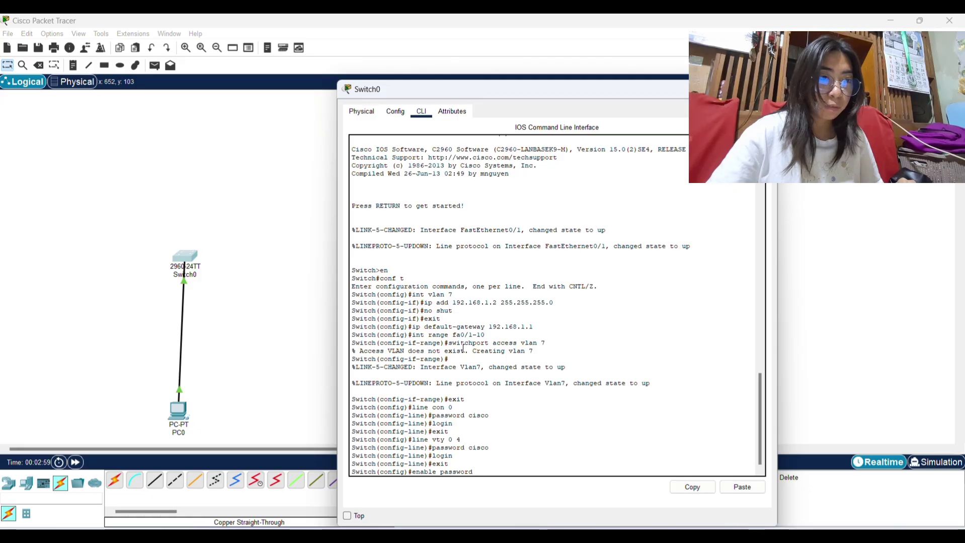
type(" cisco")
key("Return")
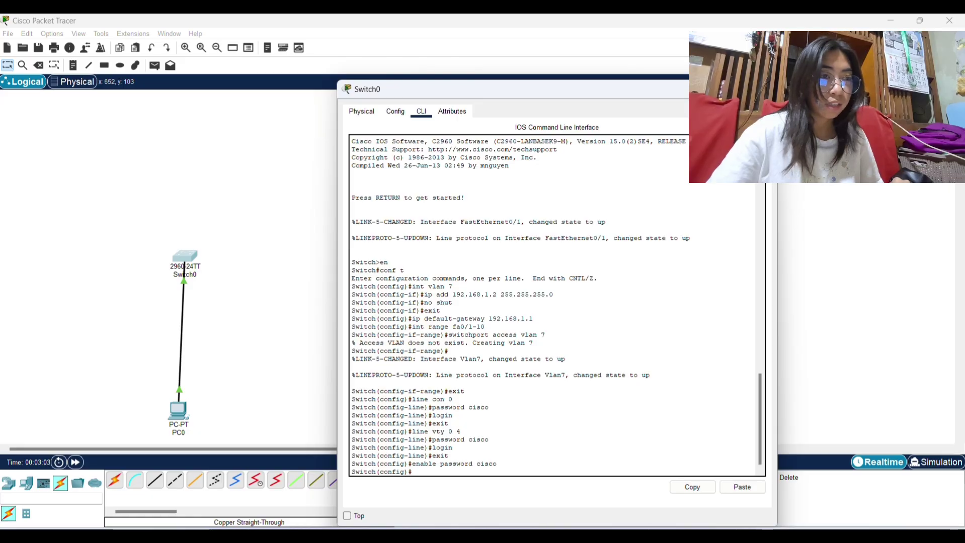
left_click(766, 89)
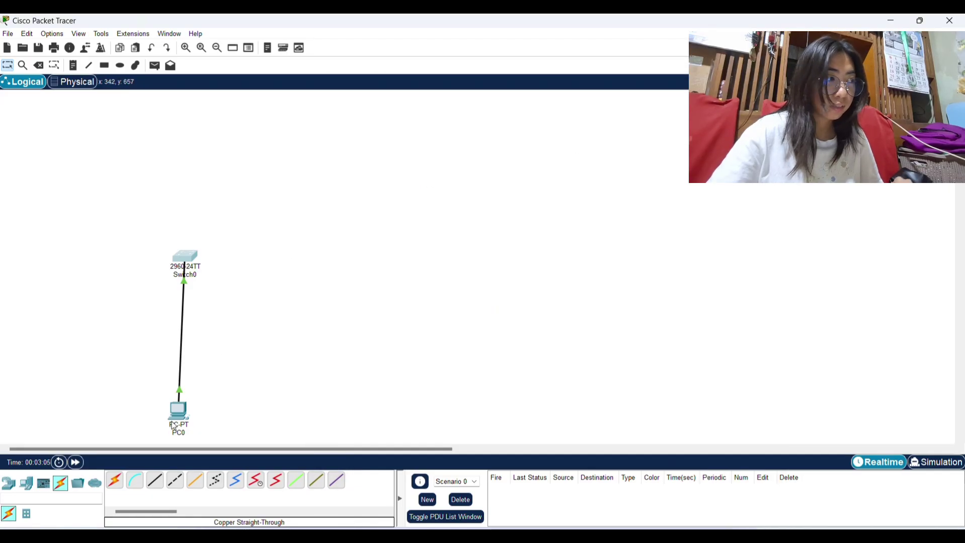
Set PC0's IP Configuration to 192.168.1.3 with subnet mask 255.255.255.0.
left_click(180, 417)
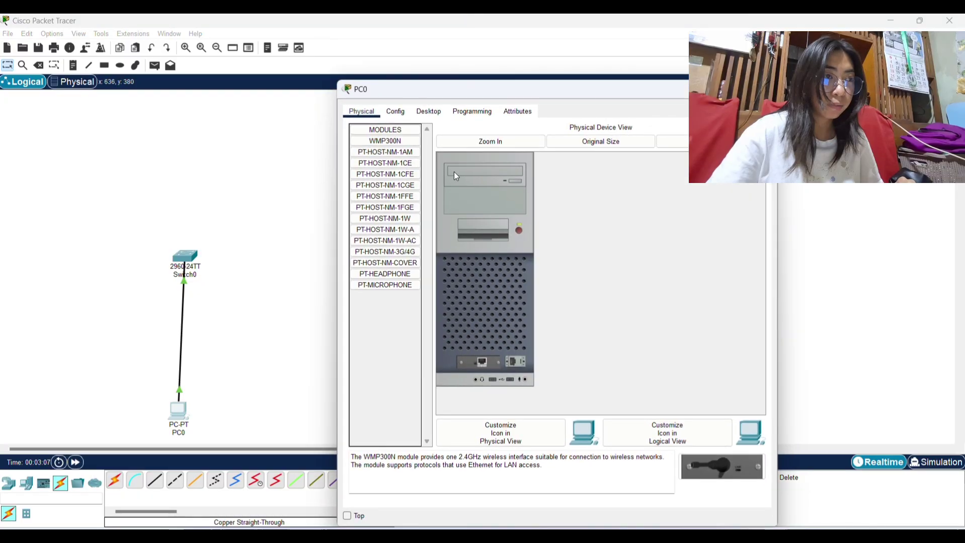
left_click(430, 113)
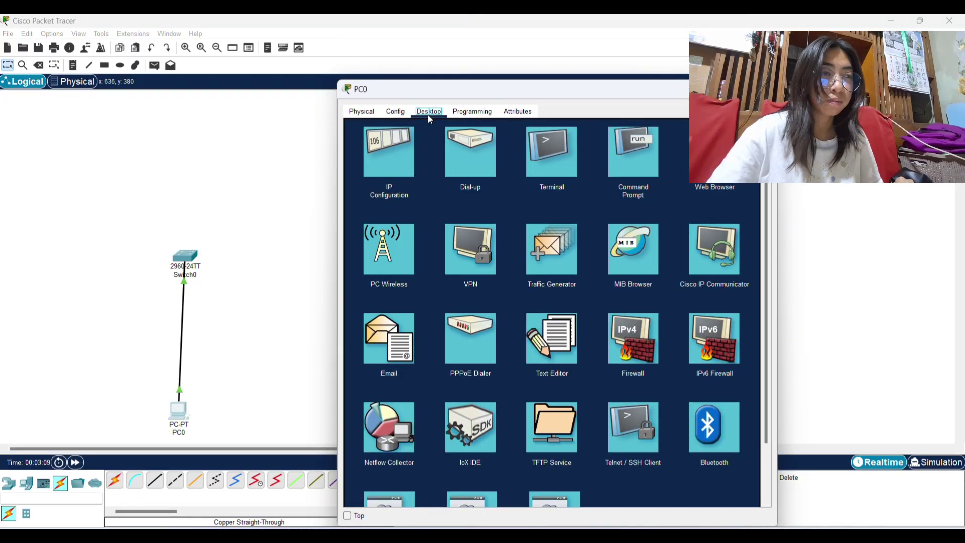
left_click(403, 146)
left_click(523, 191)
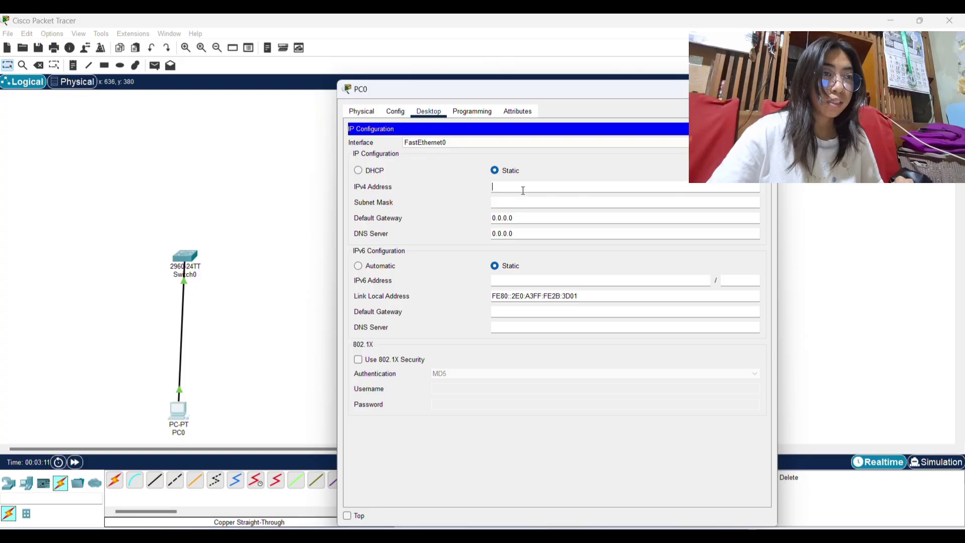
type("192.")
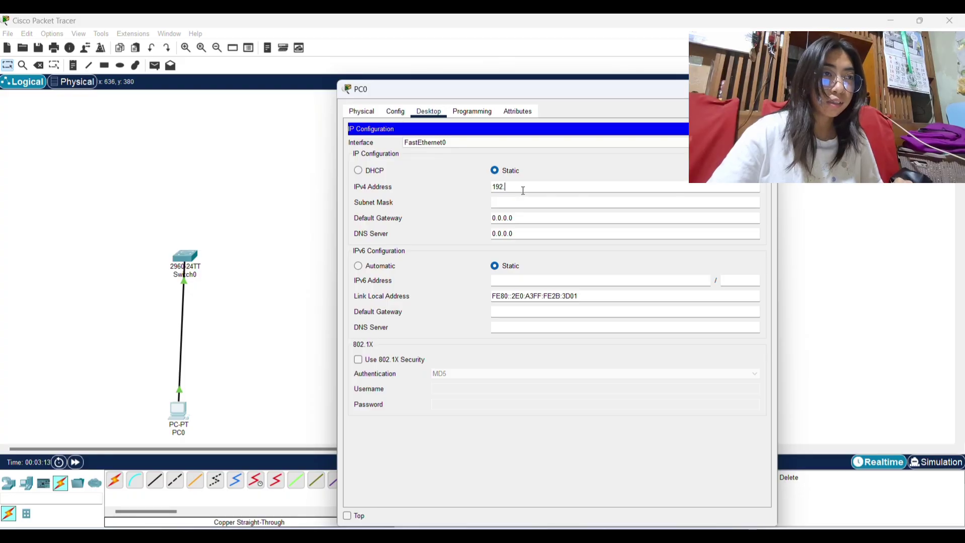
type("168.1.3")
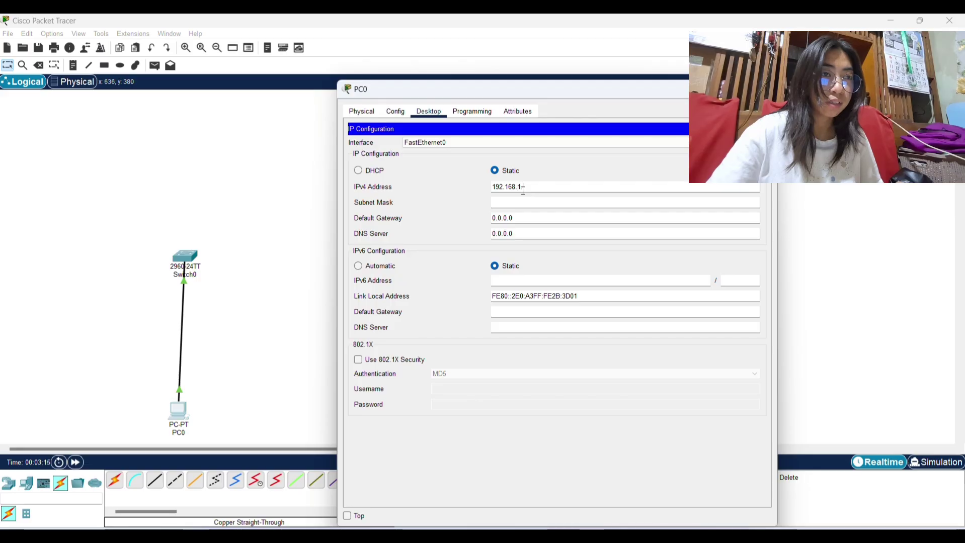
left_click(564, 202)
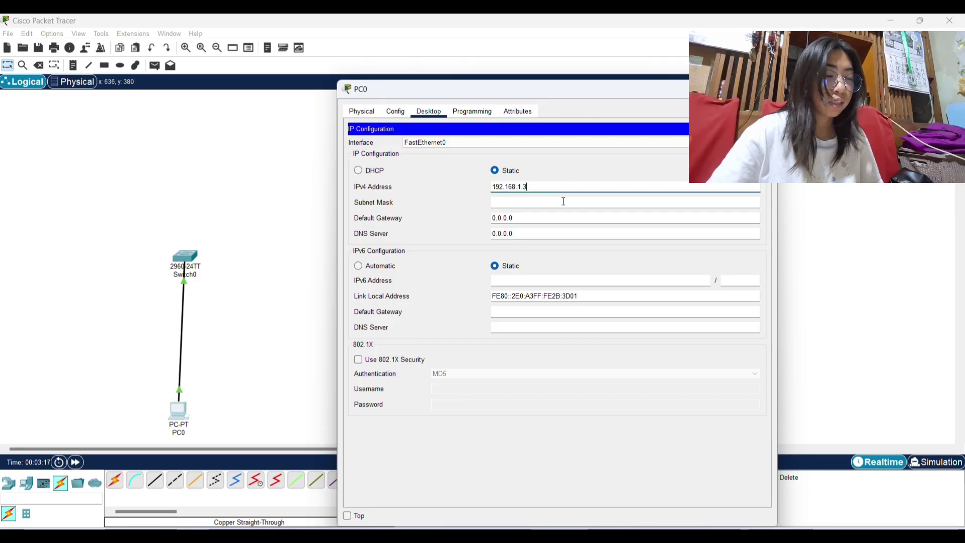
left_click(756, 129)
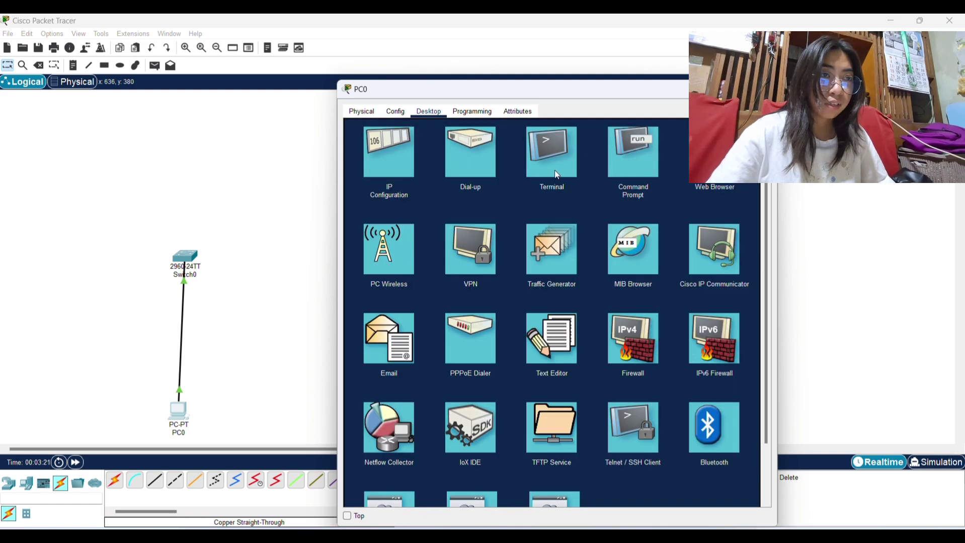
From PC0's command prompt, telnet to 192.168.1.2 and log in with the vty password.
left_click(614, 167)
type("te")
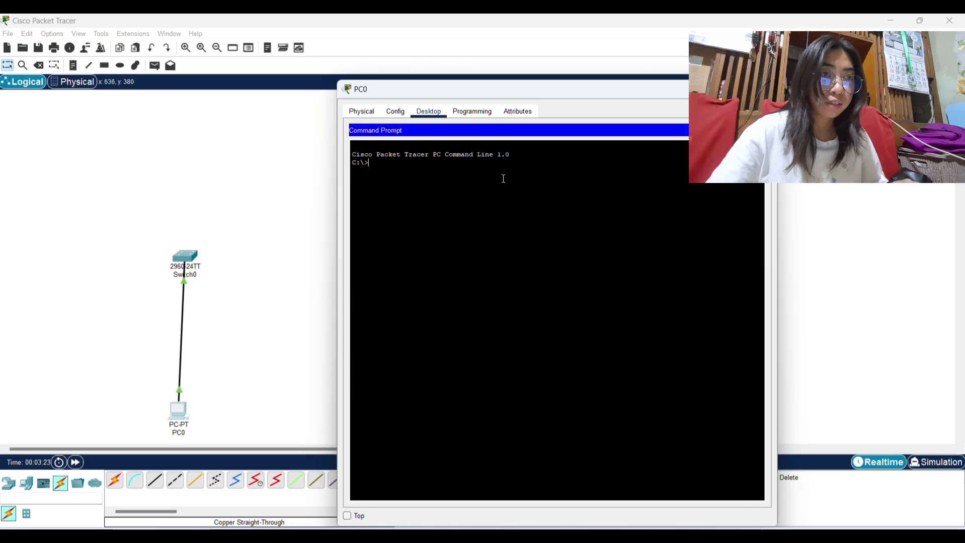
type("lnet ")
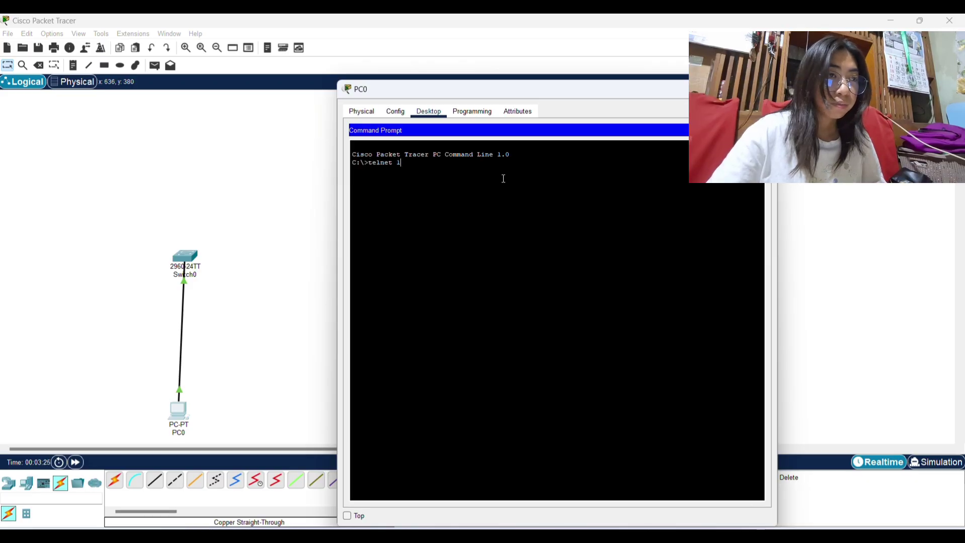
type("19")
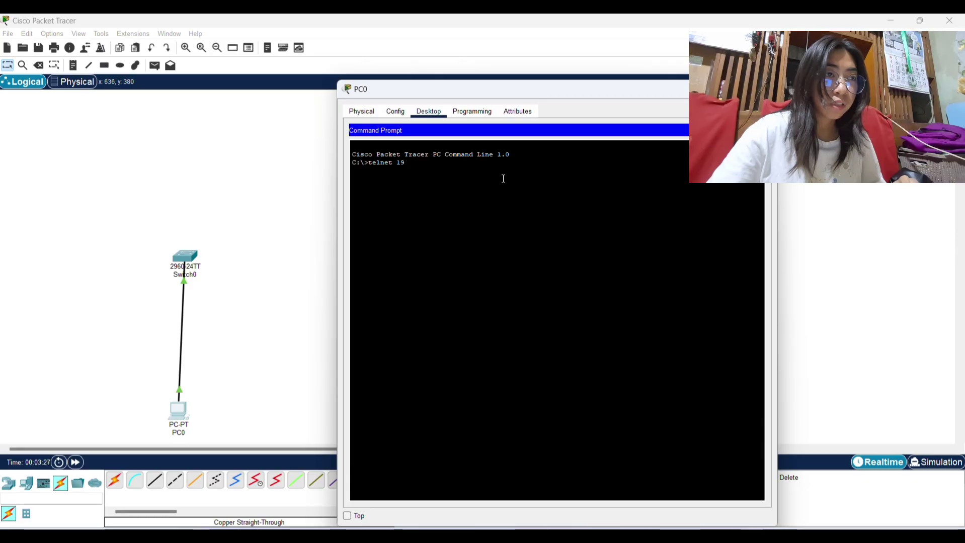
type("2.16")
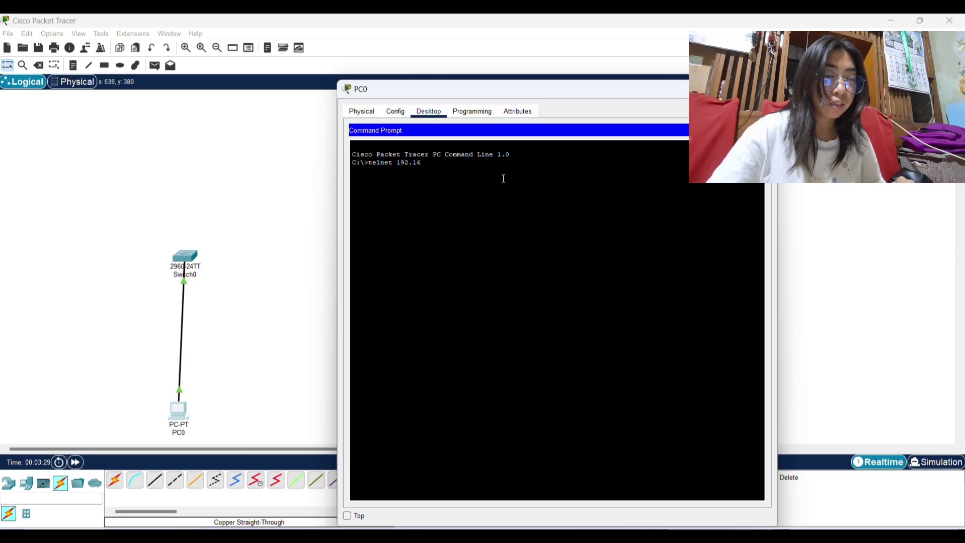
type("8.")
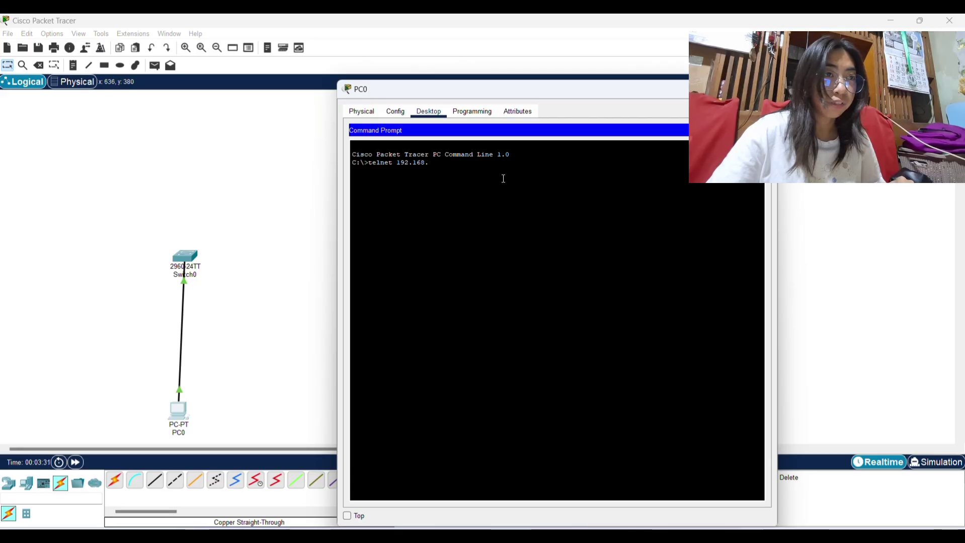
type("1.2")
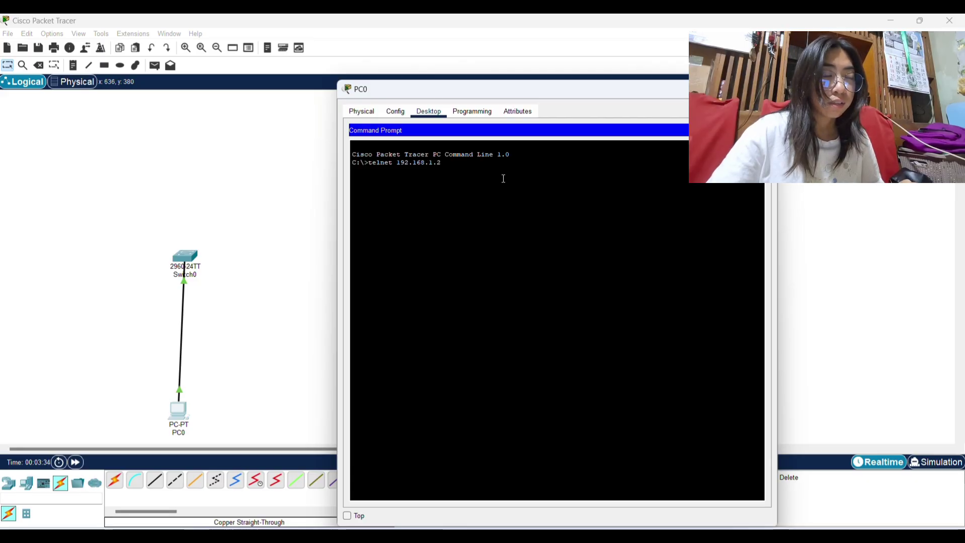
key("Return")
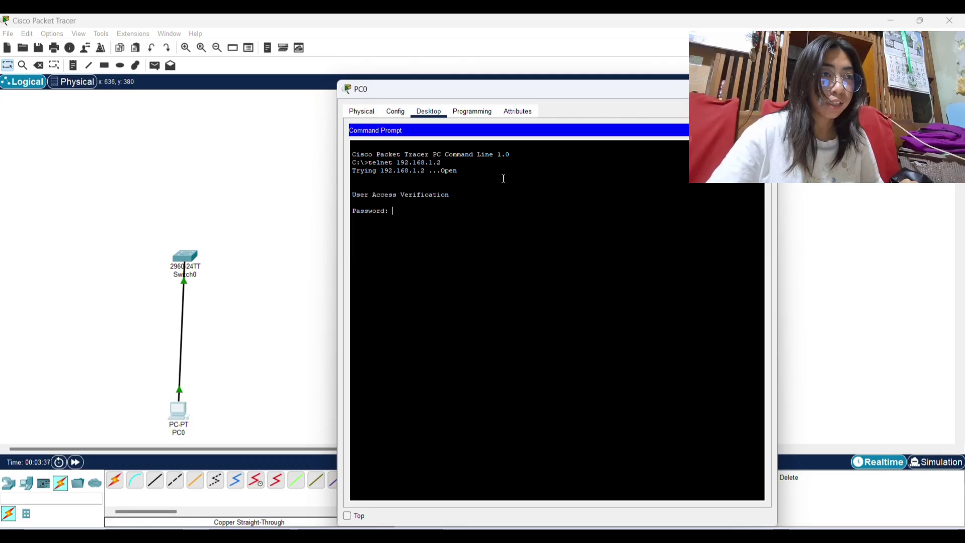
key("Return")
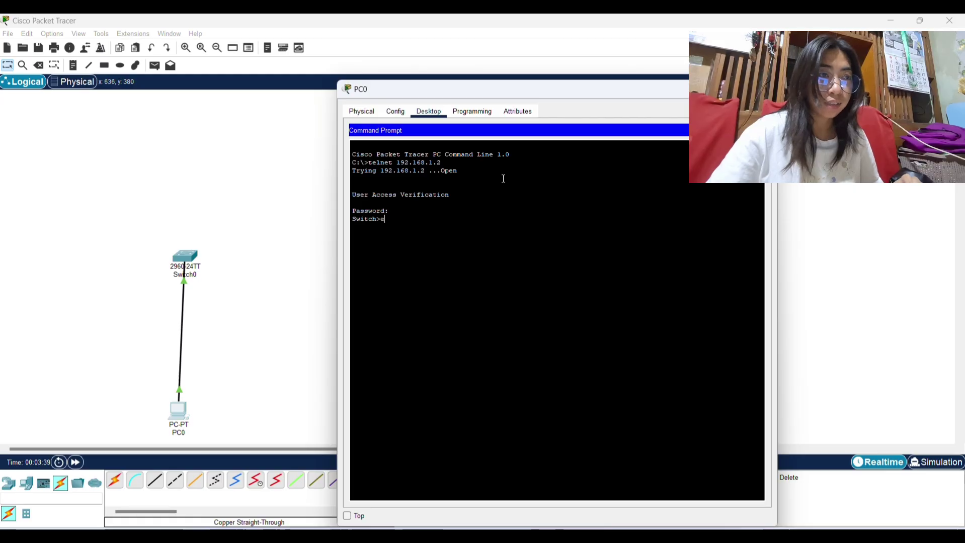
Run en and conf t over telnet to reach the switch's global configuration mode.
type("en")
key("Return")
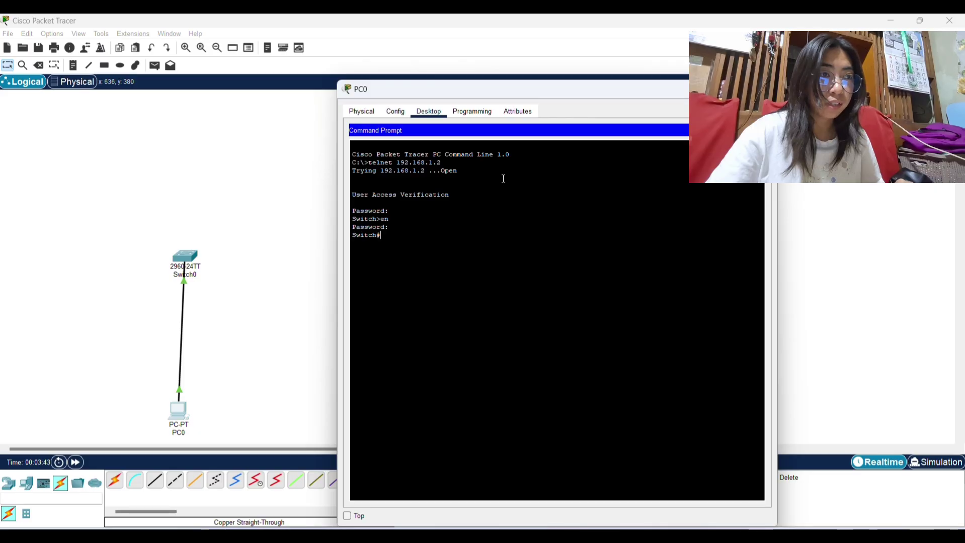
type("conf t")
key("Return")
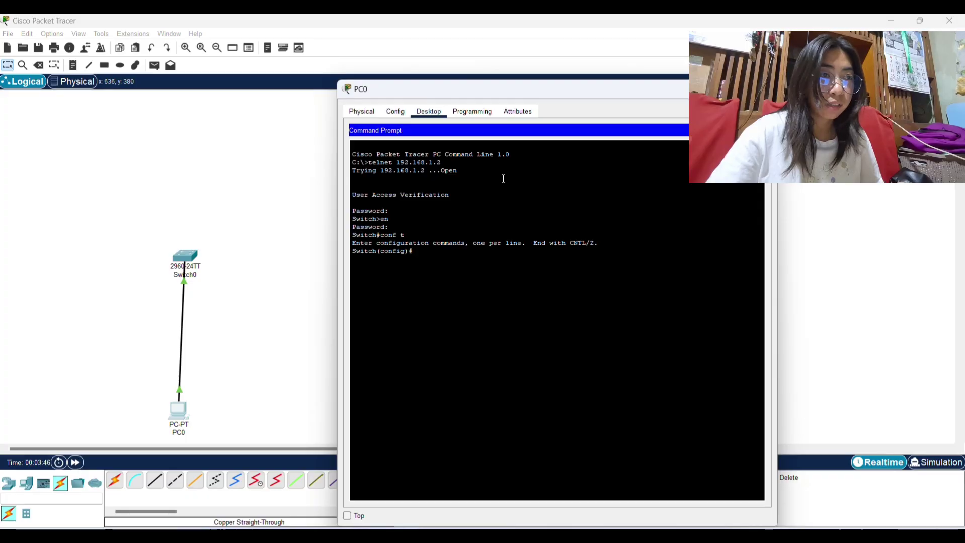
left_click(418, 31)
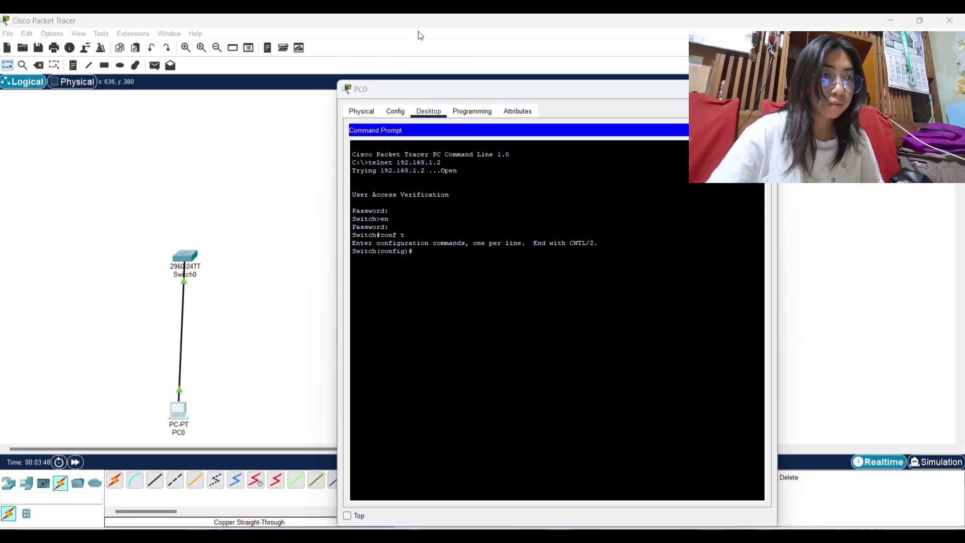